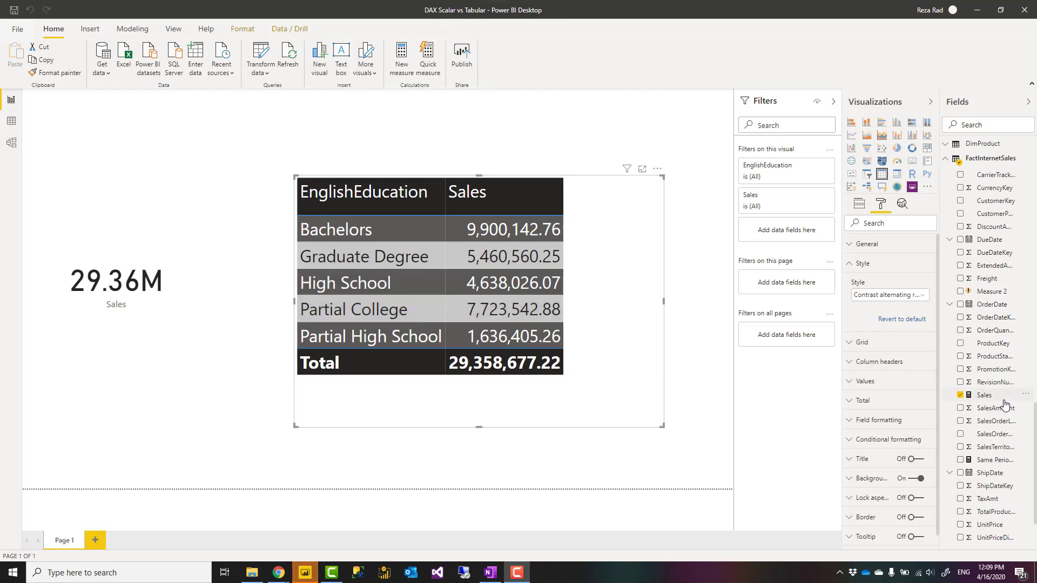
# Display the DAX formula of the Sales measure in FactInternetSales and enlarge the formula text.
pyautogui.scroll(2, 987, 377)
pyautogui.scroll(-2, 988, 383)
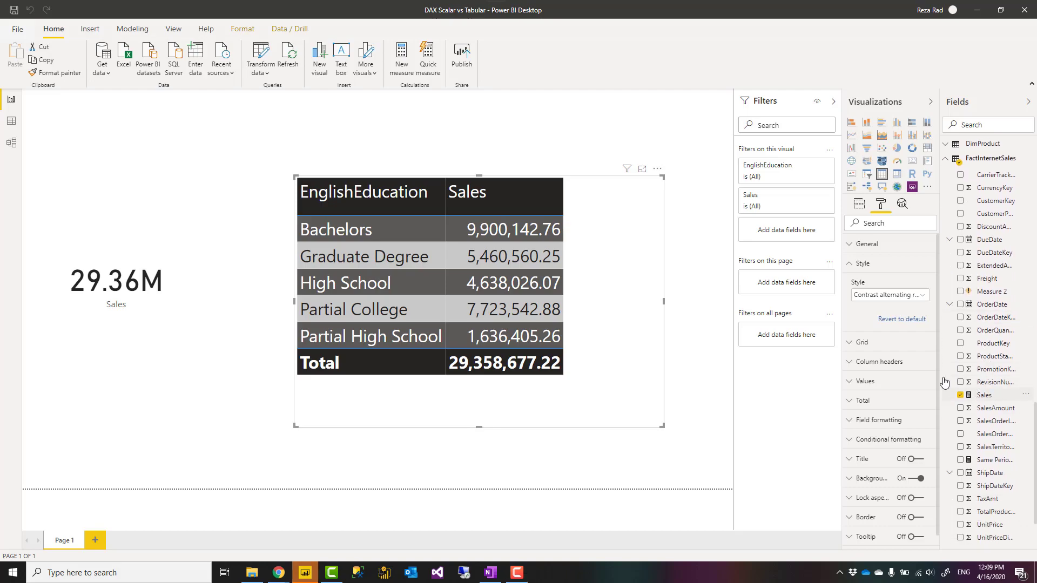
pyautogui.click(984, 395)
pyautogui.scroll(4, 152, 96)
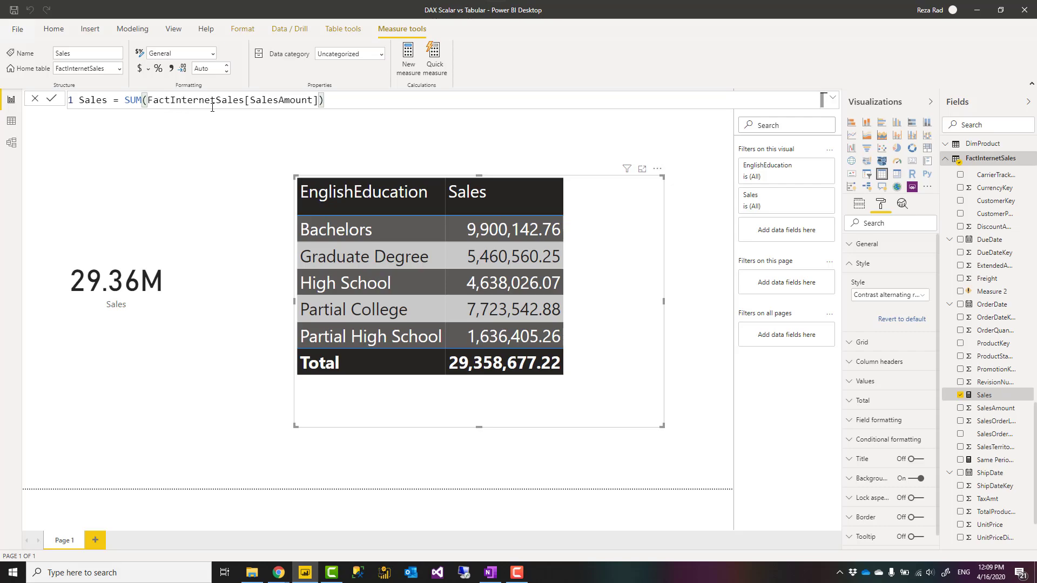
pyautogui.scroll(2, 204, 107)
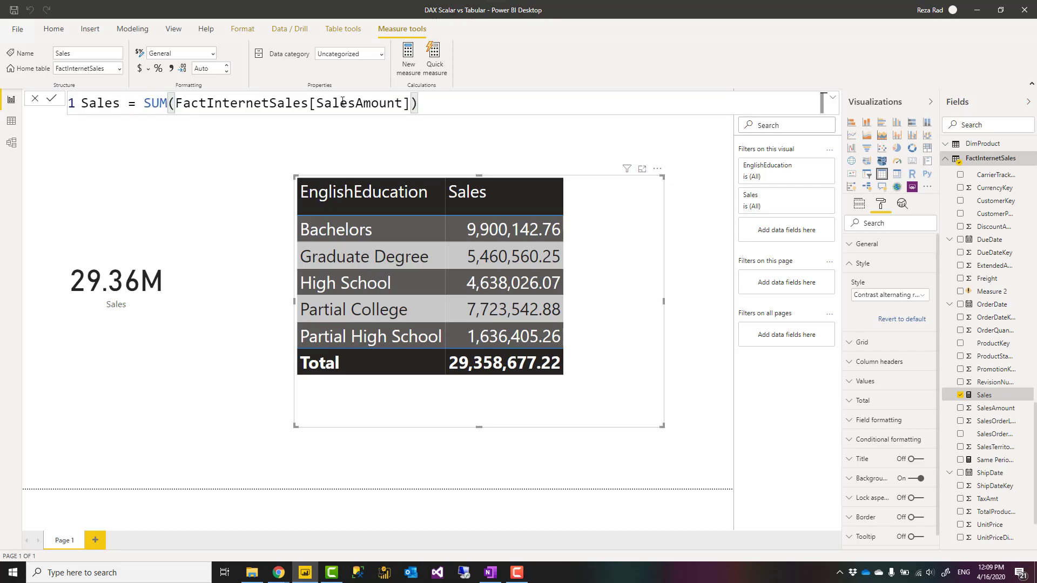
# Examine the SUM function and its FactInternetSales[SalesAmount] argument in the Sales measure's formula.
pyautogui.doubleClick(145, 101)
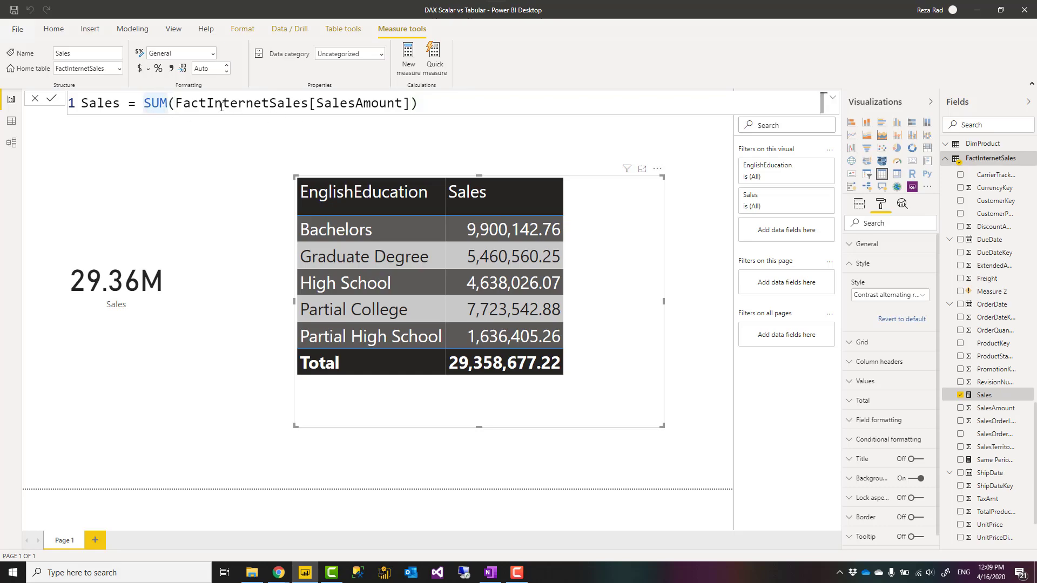
pyautogui.doubleClick(152, 101)
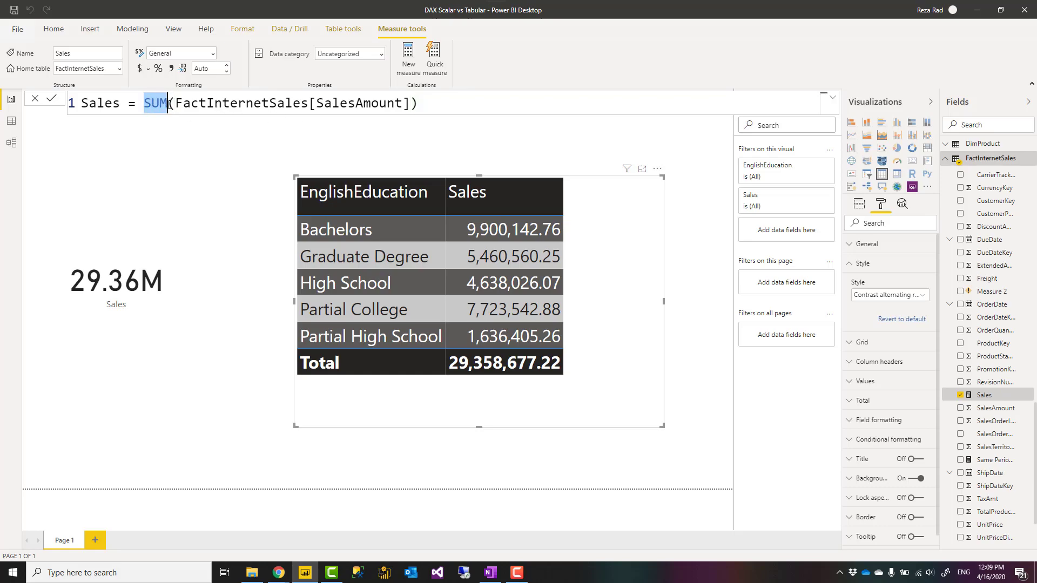
pyautogui.press('Right')
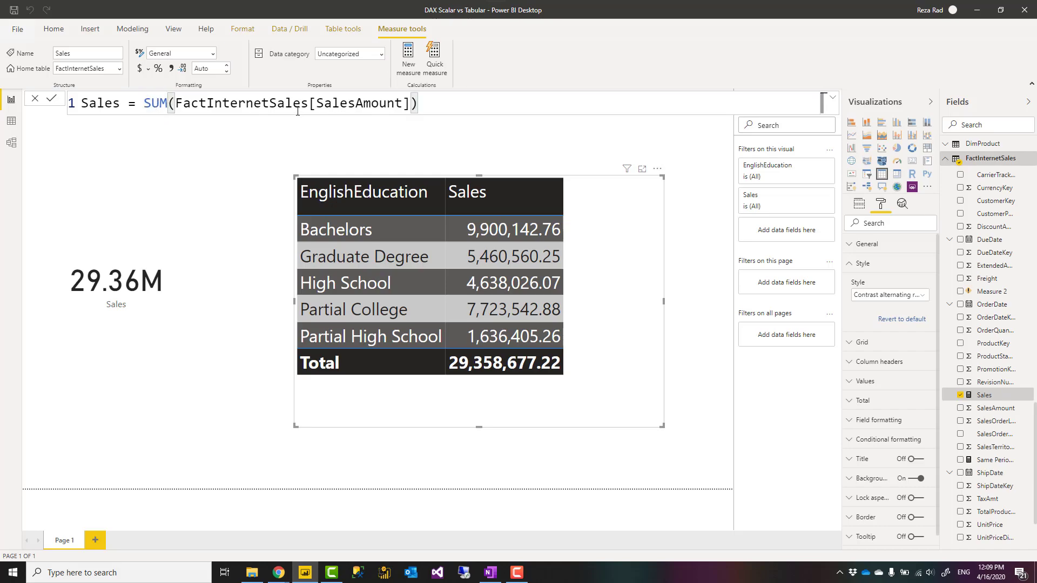
pyautogui.moveTo(176, 102); pyautogui.dragTo(410, 102)
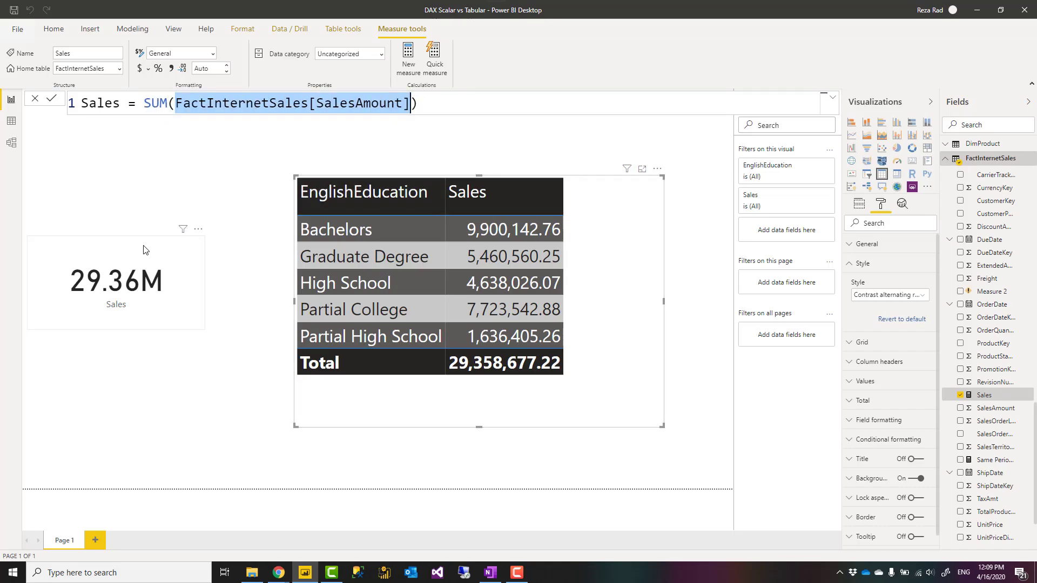
pyautogui.click(73, 319)
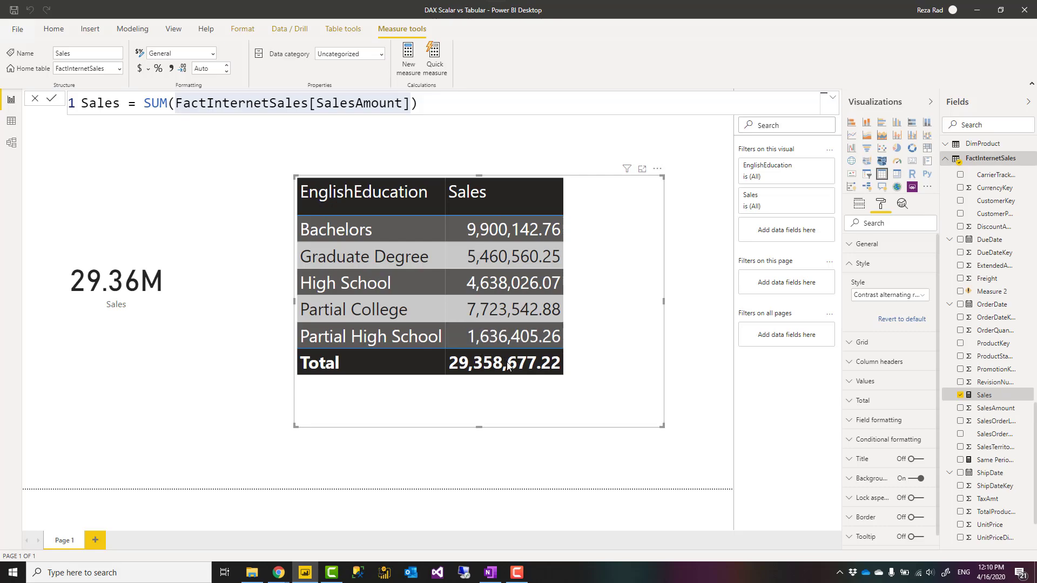
pyautogui.click(421, 106)
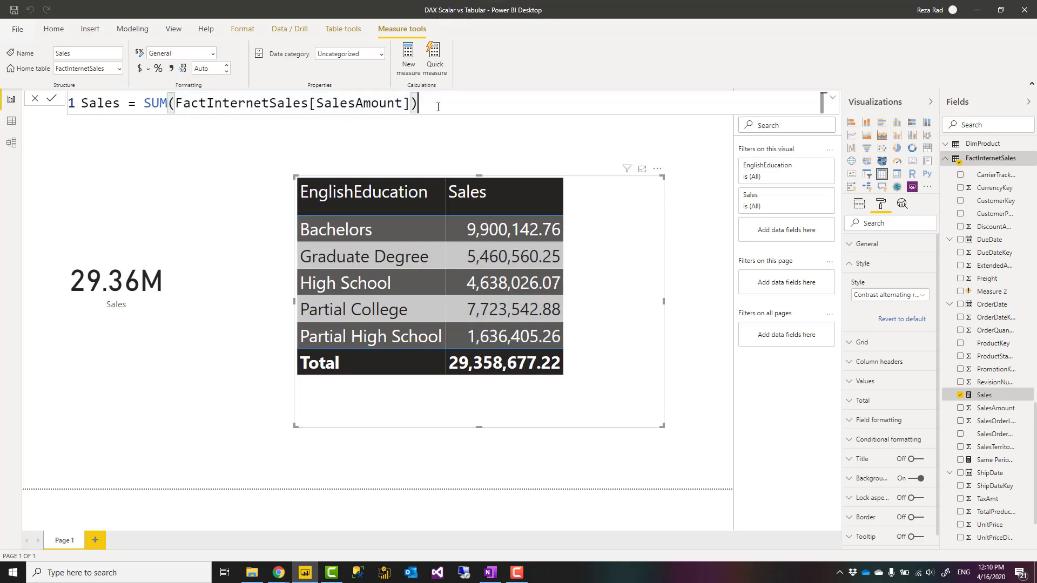
pyautogui.click(147, 107)
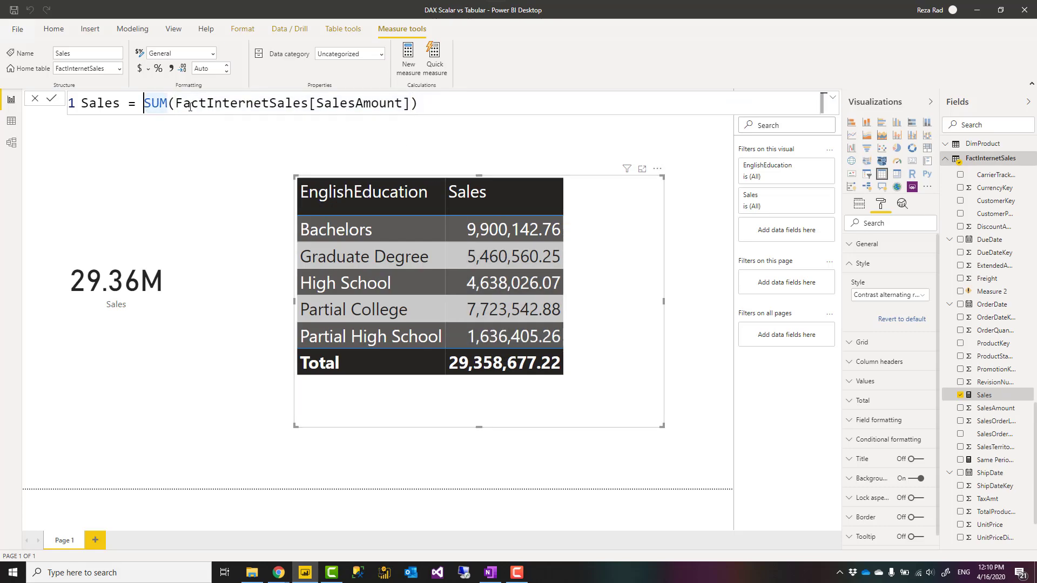
pyautogui.click(449, 101)
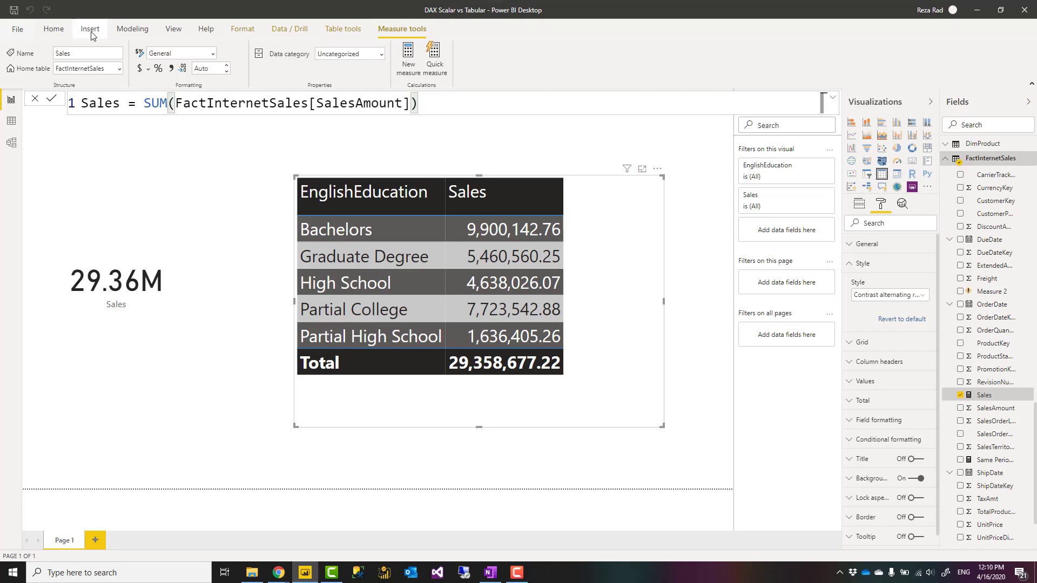
# Switch to the data view and examine the available calculation types: new measure, quick measure, new column and new table.
pyautogui.click(56, 33)
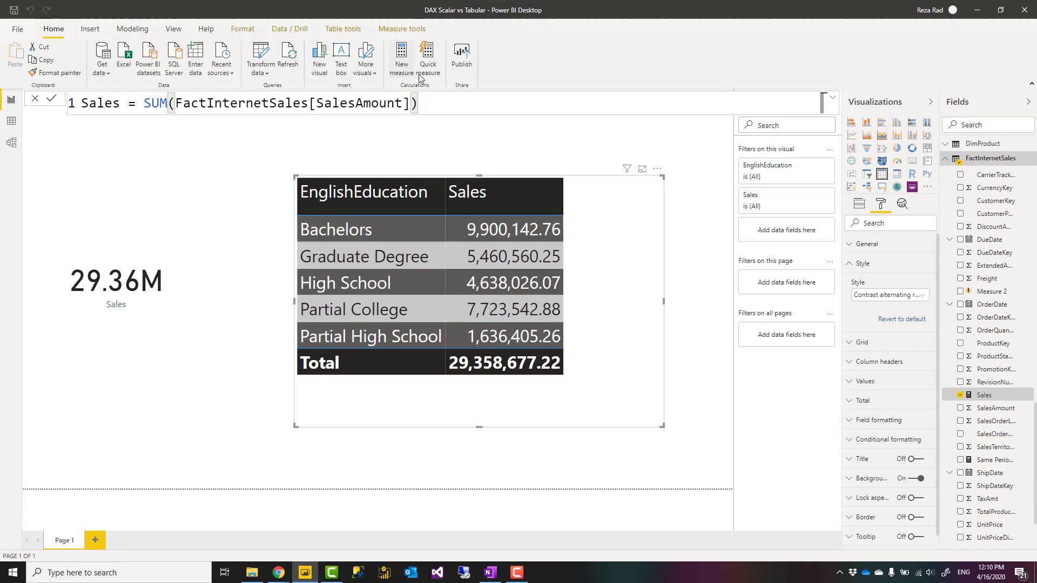
pyautogui.click(10, 121)
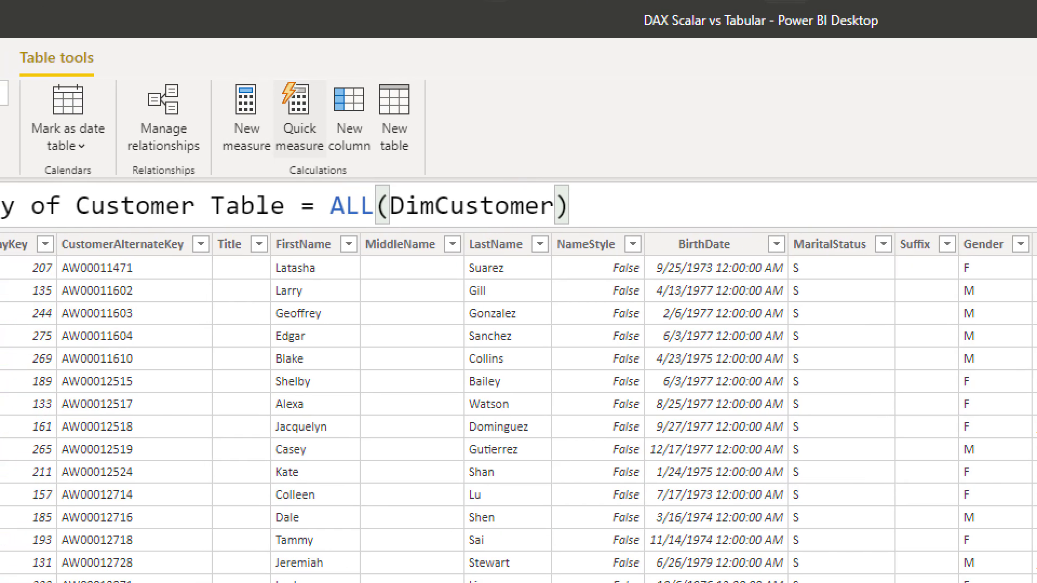
pyautogui.moveTo(200, 65)
pyautogui.mouseDown()
pyautogui.moveTo(319, 164)
pyautogui.moveTo(449, 197)
pyautogui.moveTo(460, 178)
pyautogui.mouseUp()
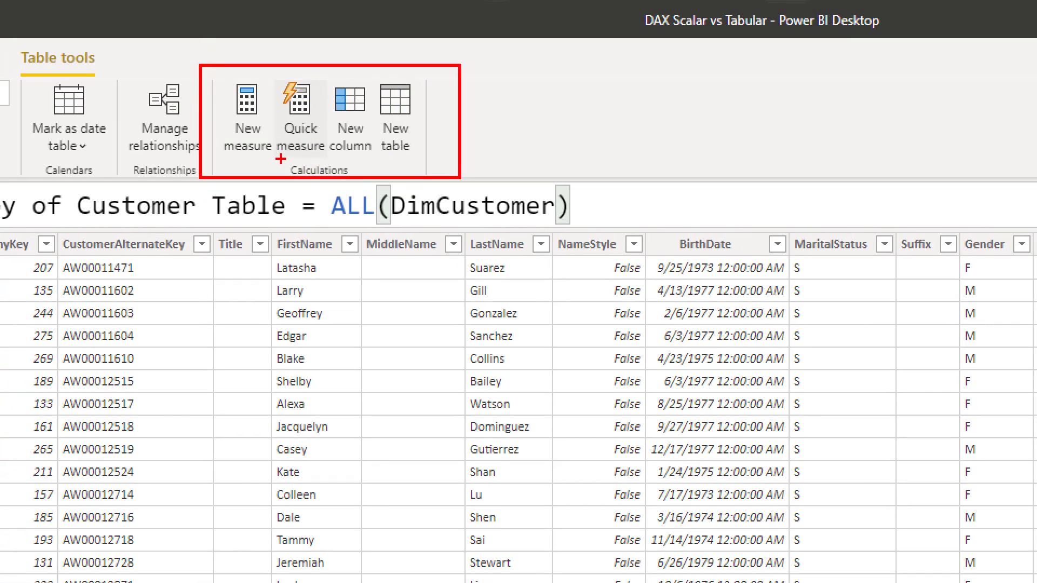
pyautogui.moveTo(225, 157); pyautogui.dragTo(321, 155)
pyautogui.moveTo(332, 158); pyautogui.dragTo(414, 161)
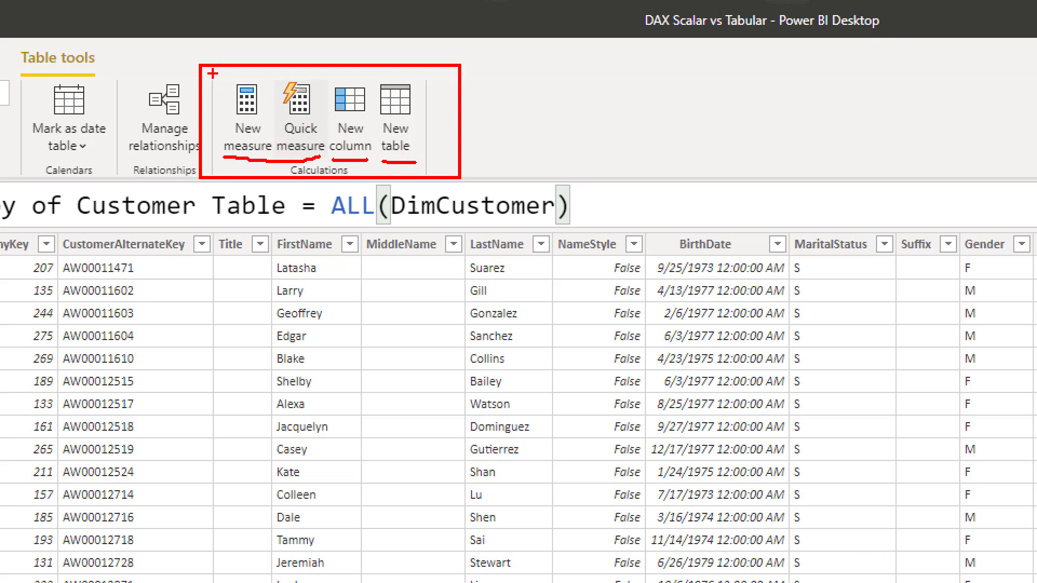
pyautogui.moveTo(212, 74)
pyautogui.mouseDown()
pyautogui.moveTo(330, 161)
pyautogui.moveTo(375, 160)
pyautogui.mouseUp()
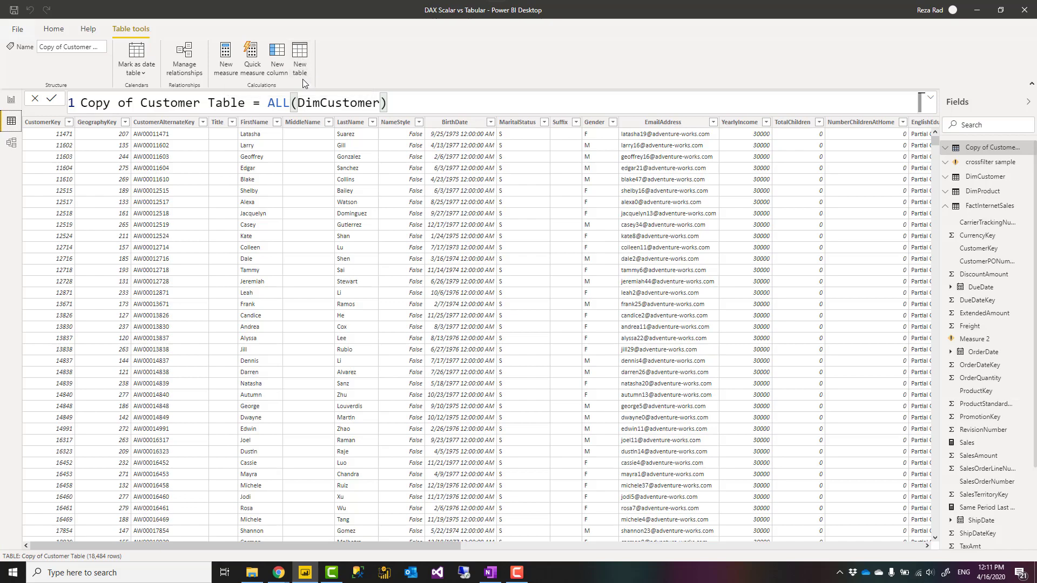
# Enlarge the Copy of Customer Table formula and examine the ALL function and its DimCustomer argument.
pyautogui.click(410, 102)
pyautogui.keyDown('ctrl'); pyautogui.scroll(2, 275, 103); pyautogui.keyUp('ctrl')
pyautogui.keyDown('ctrl'); pyautogui.scroll(2, 275, 106); pyautogui.keyUp('ctrl')
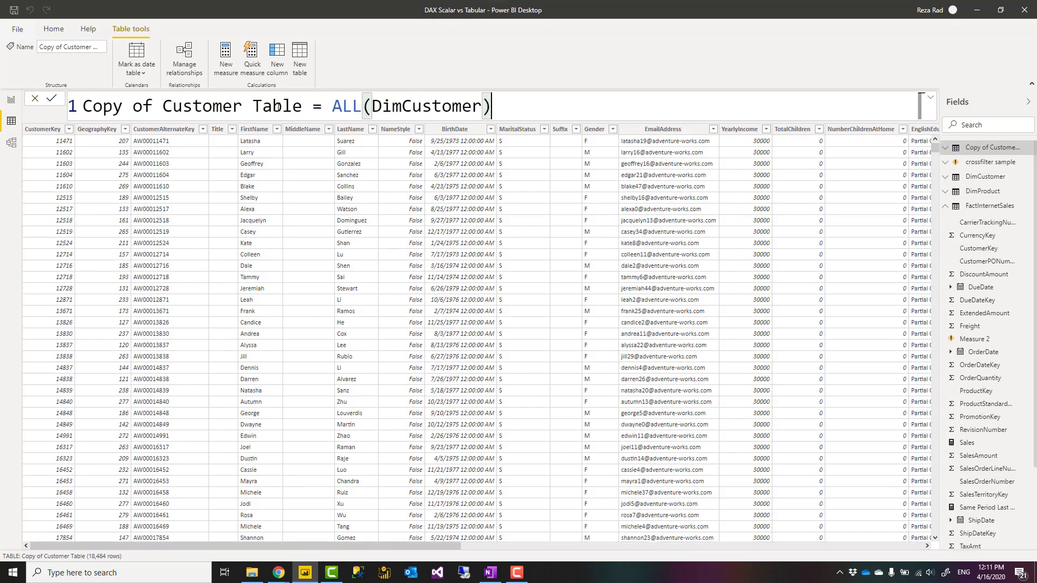
pyautogui.doubleClick(373, 110)
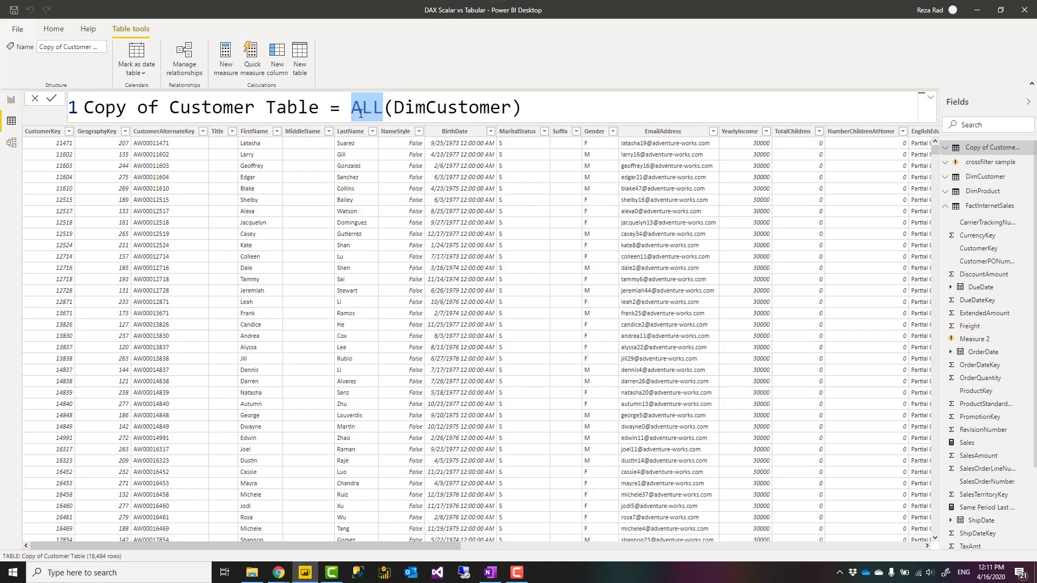
pyautogui.click(507, 109)
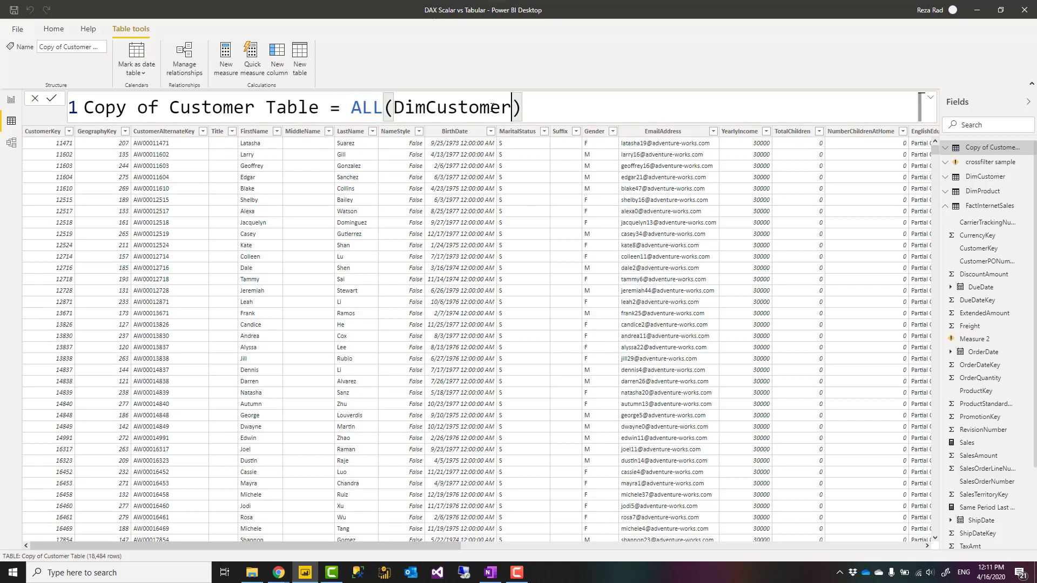
pyautogui.hotkey('shift', 'Left')
pyautogui.hotkey('shift', 'Left')
pyautogui.hotkey('shift', 'Left')
pyautogui.hotkey('shift', 'Left')
pyautogui.hotkey('shift', 'Left')
pyautogui.hotkey('shift', 'Left')
pyautogui.hotkey('shift', 'Left')
pyautogui.hotkey('shift', 'Left')
pyautogui.hotkey('shift', 'Left')
pyautogui.hotkey('shift', 'Left')
pyautogui.hotkey('shift', 'Left')
pyautogui.click(519, 111)
pyautogui.click(513, 110)
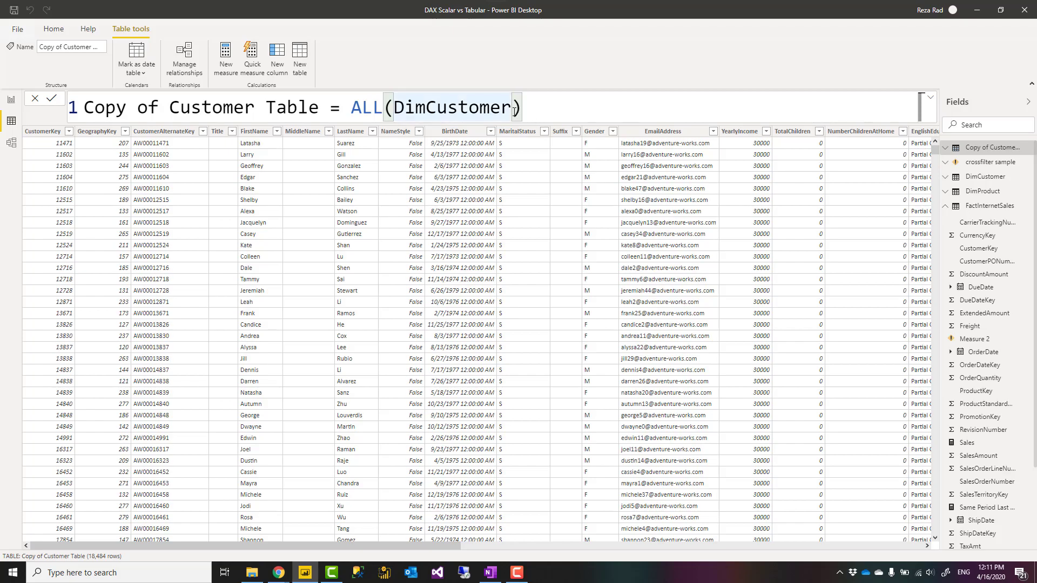
# Check the ALL function's syntax hint for additional column arguments after DimCustomer, and discard the temporary comma.
pyautogui.write(',')
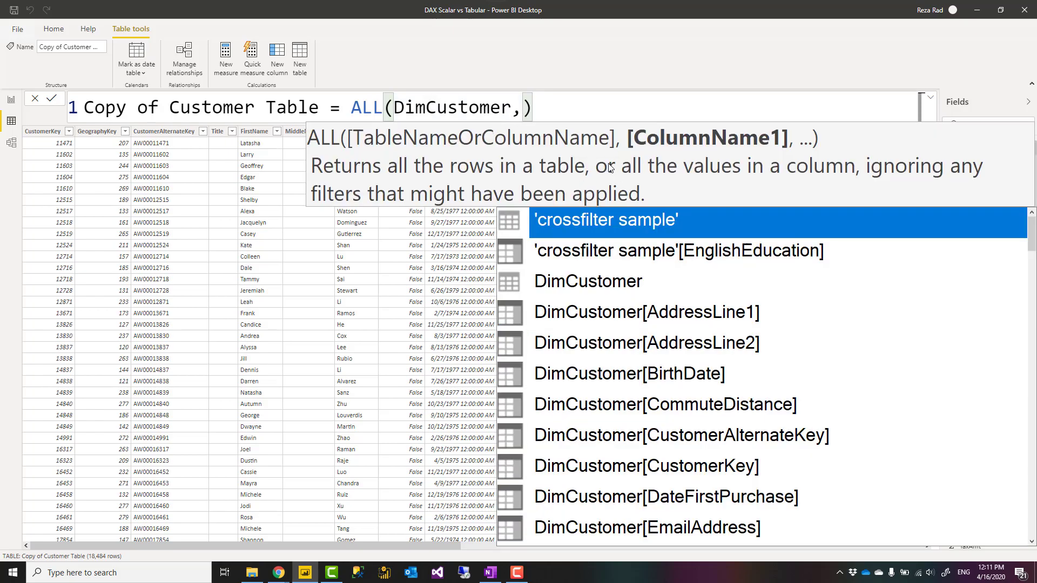
pyautogui.press('BackSpace')
pyautogui.press('Escape')
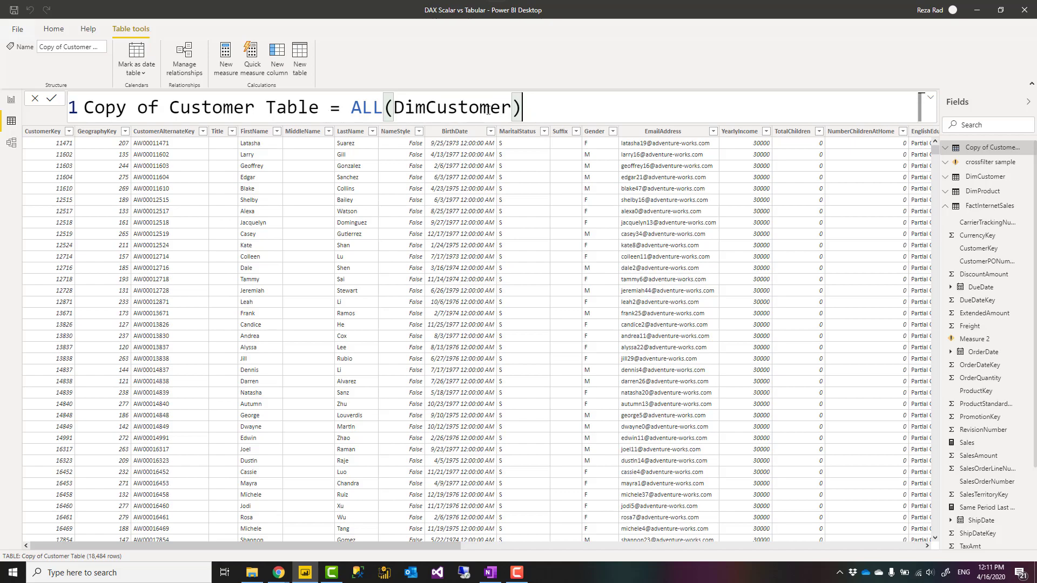
# Highlight the whole ALL(DimCustomer) expression, and the ALL function on its own, in the Copy of Customer Table formula.
pyautogui.hotkey('shift', 'Left')
pyautogui.hotkey('shift', 'Left')
pyautogui.hotkey('shift', 'Left')
pyautogui.hotkey('shift', 'Left')
pyautogui.hotkey('shift', 'Left')
pyautogui.hotkey('shift', 'Left')
pyautogui.hotkey('shift', 'Left')
pyautogui.hotkey('shift', 'Left')
pyautogui.hotkey('shift', 'Left')
pyautogui.hotkey('shift', 'Left')
pyautogui.hotkey('shift', 'Left')
pyautogui.hotkey('shift', 'Left')
pyautogui.hotkey('shift', 'Left')
pyautogui.hotkey('shift', 'Left')
pyautogui.hotkey('shift', 'Left')
pyautogui.hotkey('shift', 'Left')
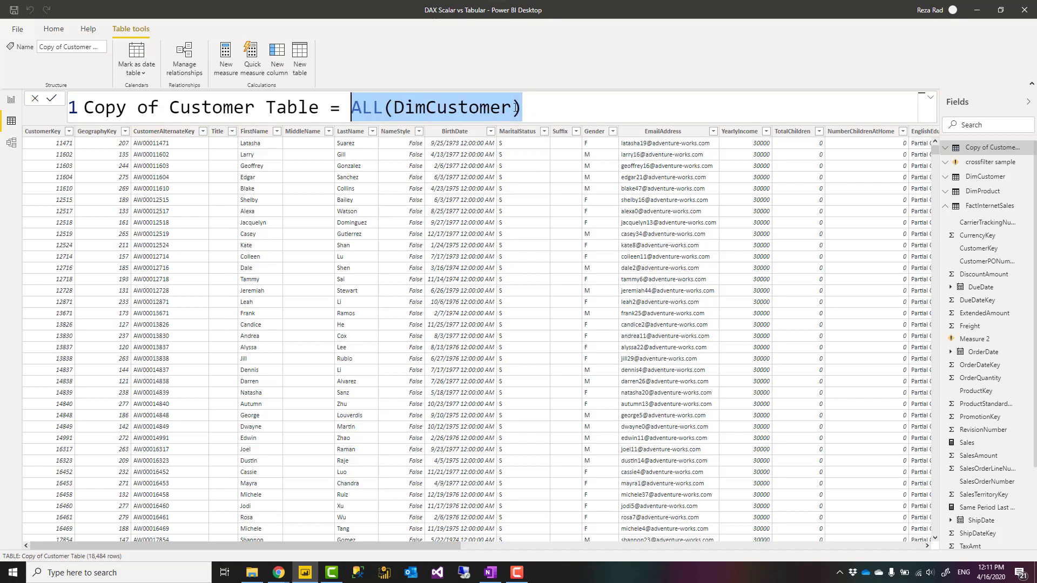
pyautogui.click(542, 102)
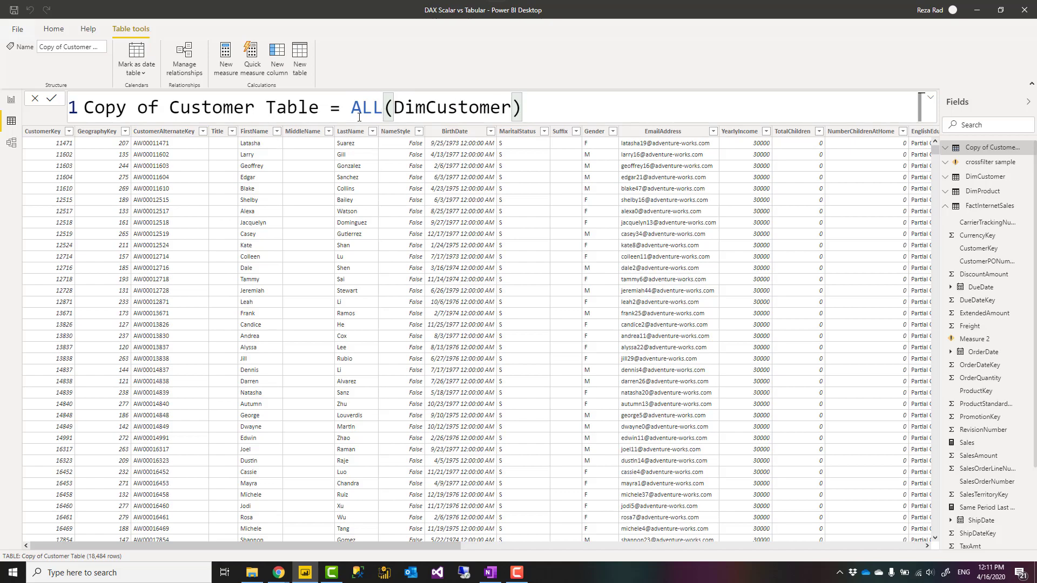
pyautogui.moveTo(351, 110); pyautogui.dragTo(382, 111)
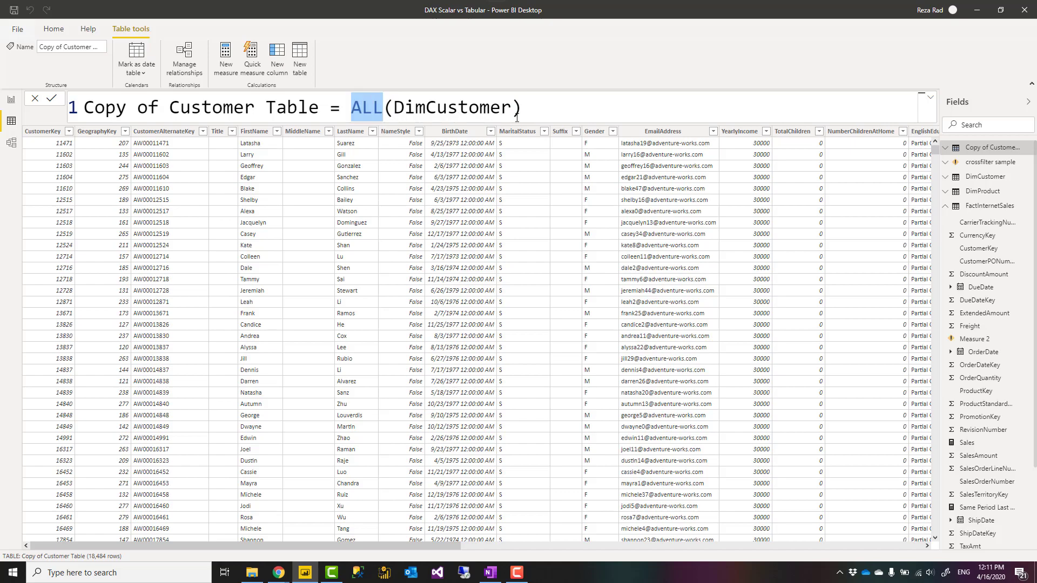
pyautogui.click(549, 110)
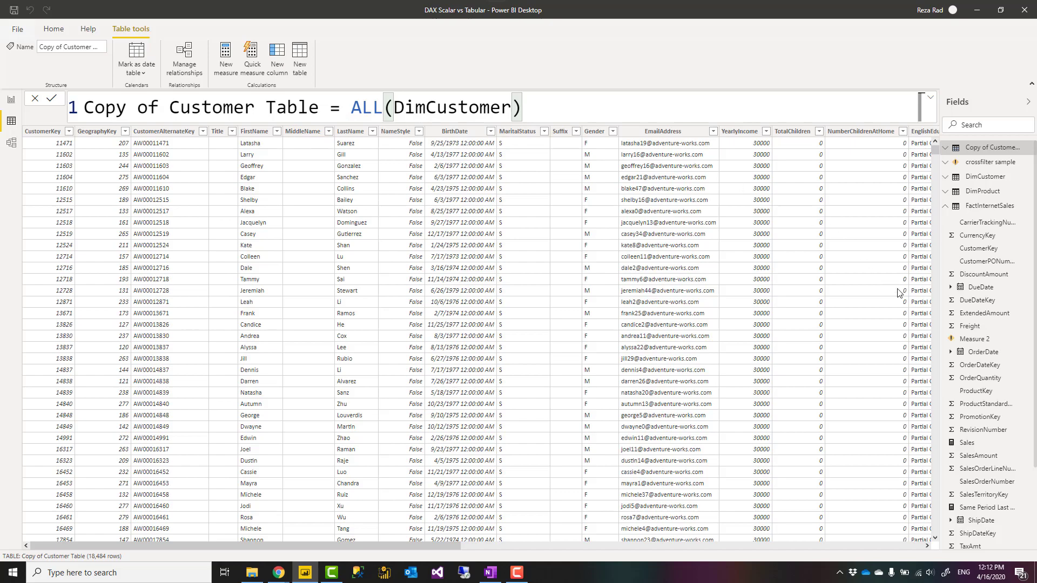
# Open the calculated table named Table and examine its SUM(FactInternetSales[SalesAmount]) expression and the error shown for it.
pyautogui.scroll(-3, 978, 216)
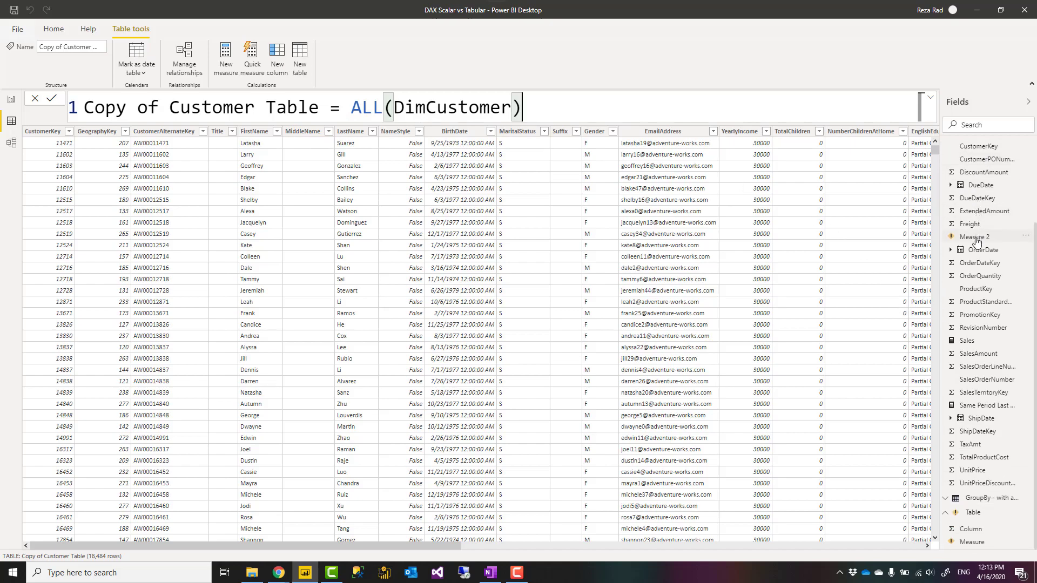
pyautogui.click(972, 516)
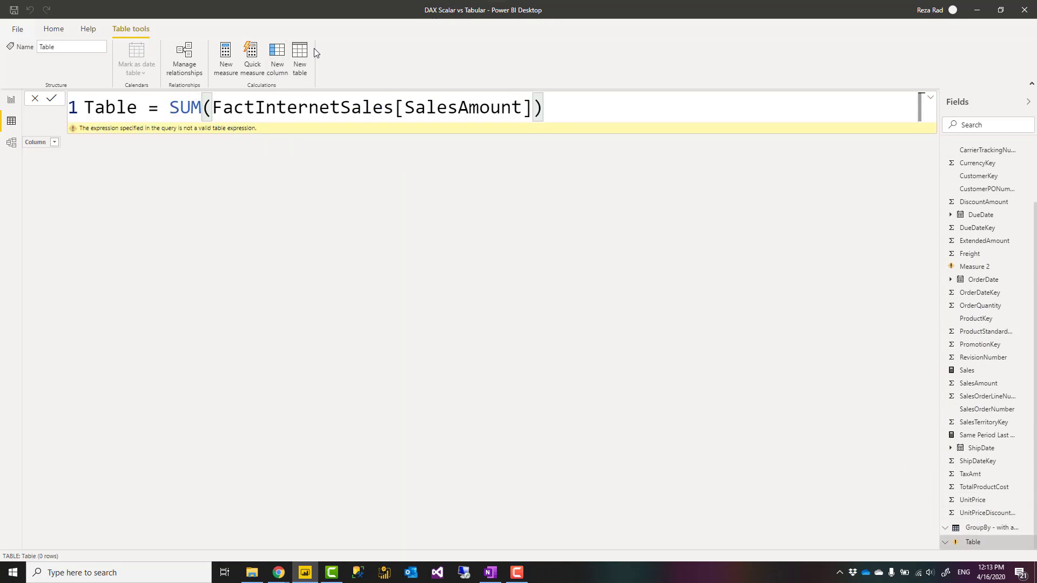
pyautogui.moveTo(170, 116)
pyautogui.mouseDown()
pyautogui.moveTo(584, 107)
pyautogui.moveTo(172, 108)
pyautogui.moveTo(184, 108)
pyautogui.mouseUp()
pyautogui.click(590, 108)
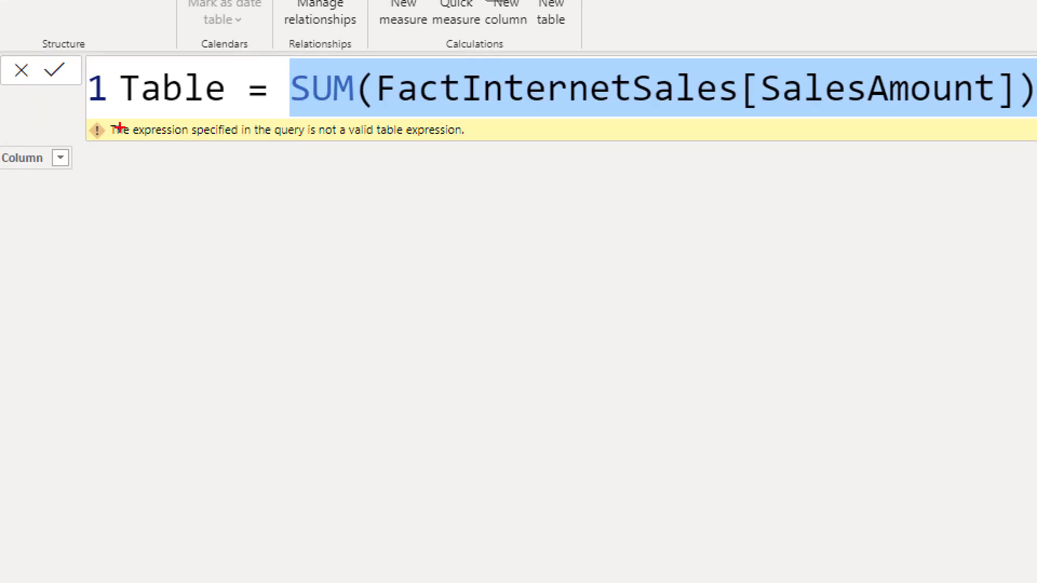
pyautogui.moveTo(84, 118)
pyautogui.mouseDown()
pyautogui.moveTo(274, 146)
pyautogui.moveTo(514, 151)
pyautogui.mouseUp()
pyautogui.moveTo(374, 144)
pyautogui.mouseDown()
pyautogui.moveTo(469, 145)
pyautogui.moveTo(437, 143)
pyautogui.mouseUp()
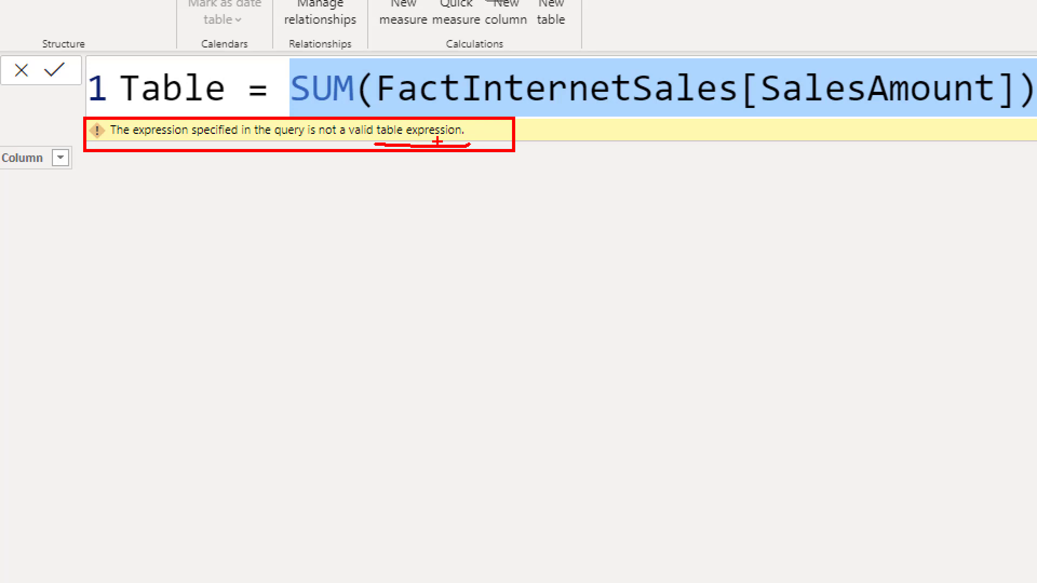
pyautogui.press('Escape')
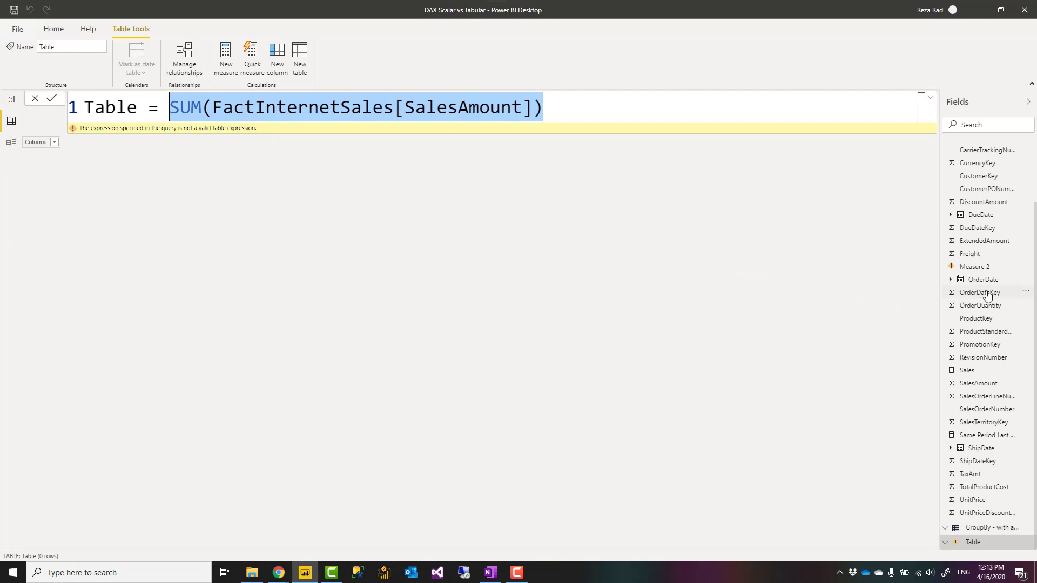
# Display the formula of Measure 2 in the FactInternetSales table.
pyautogui.scroll(2, 987, 296)
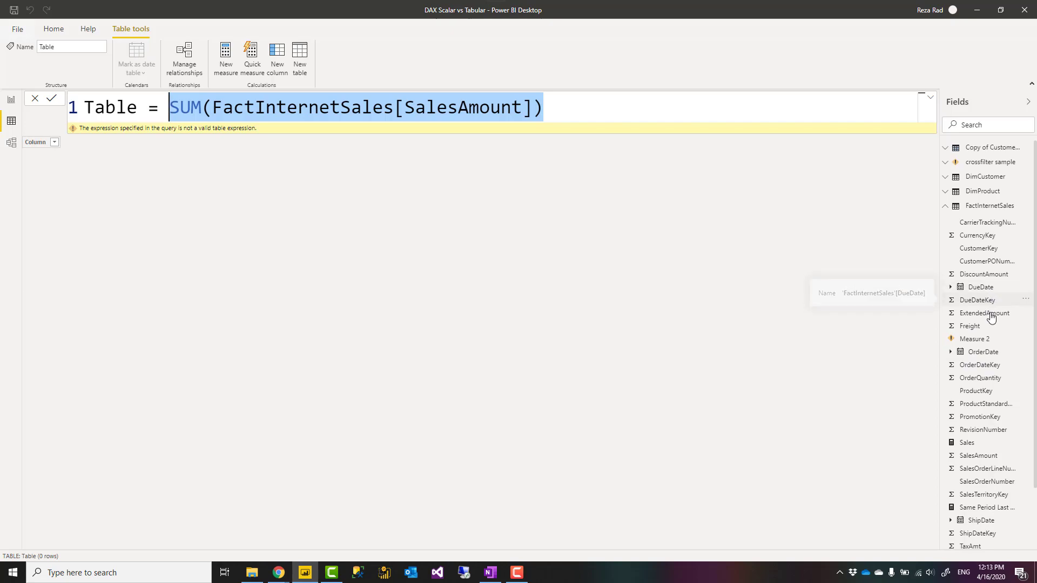
pyautogui.click(972, 341)
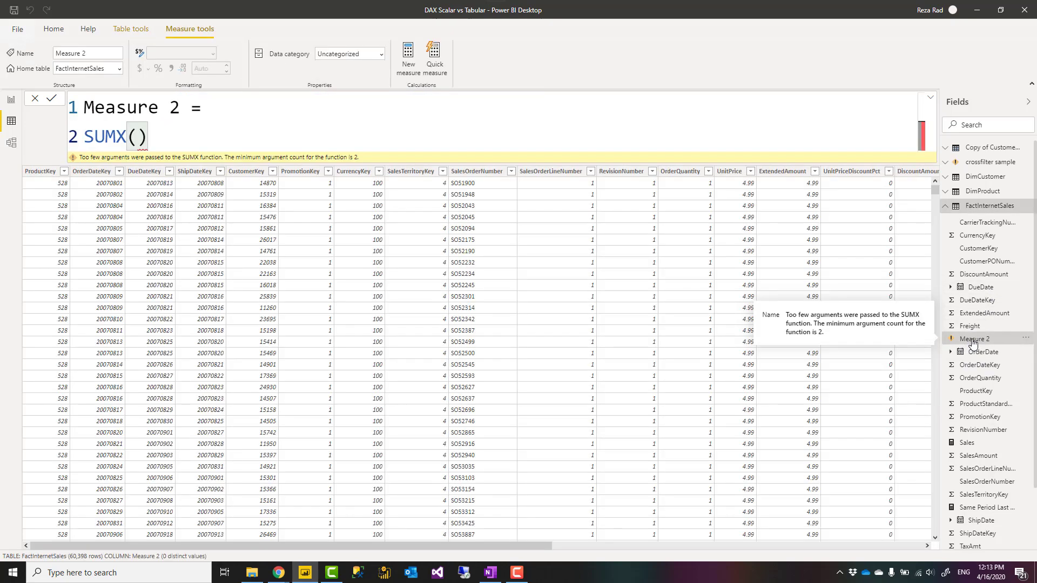
pyautogui.scroll(-2, 976, 373)
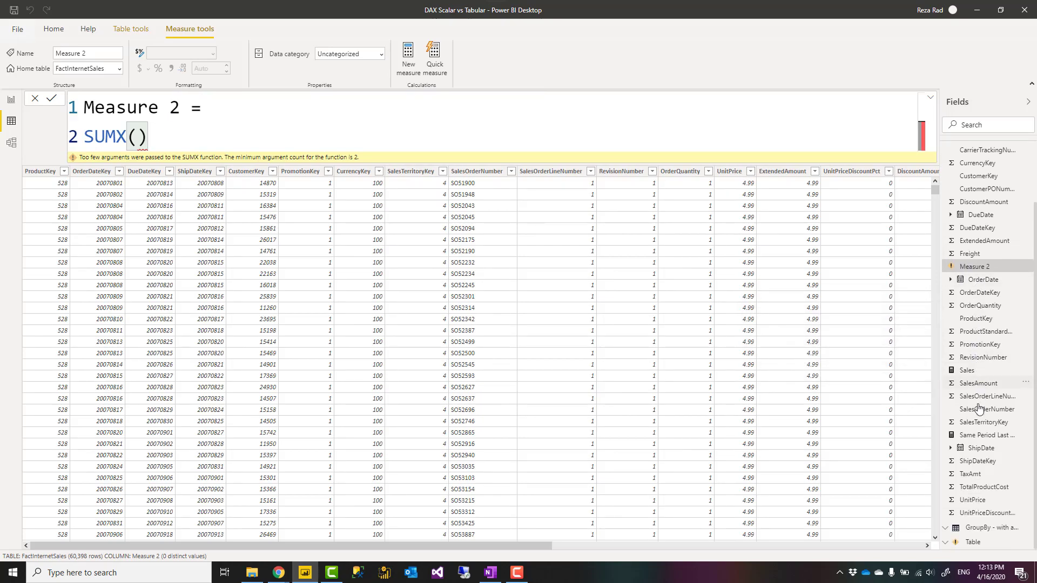
pyautogui.scroll(2, 982, 405)
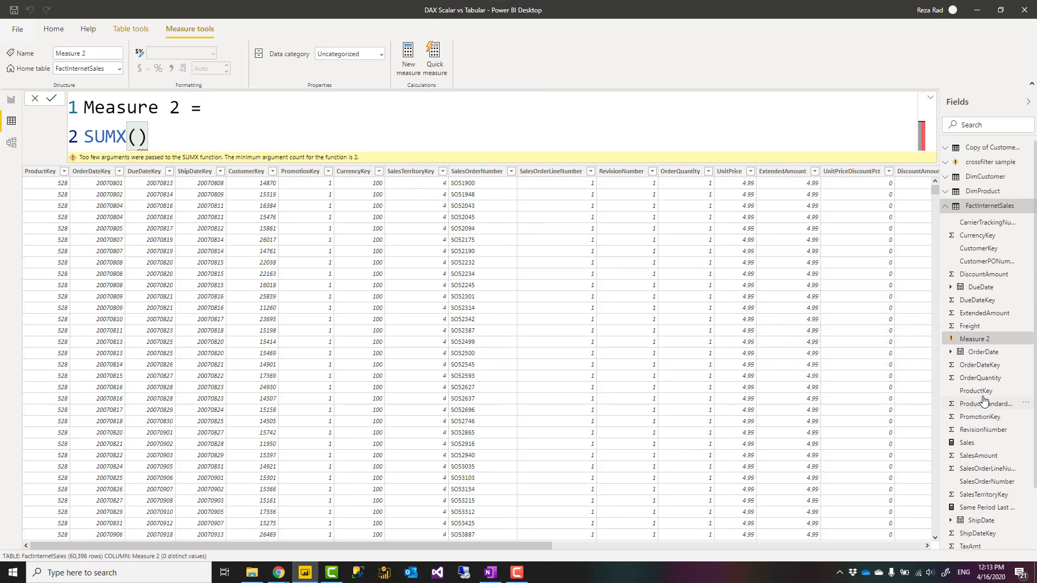
# Replace the SUMX() expression of Measure 2 with ALL(FactInternetSales) and commit the formula.
pyautogui.scroll(-1, 988, 224)
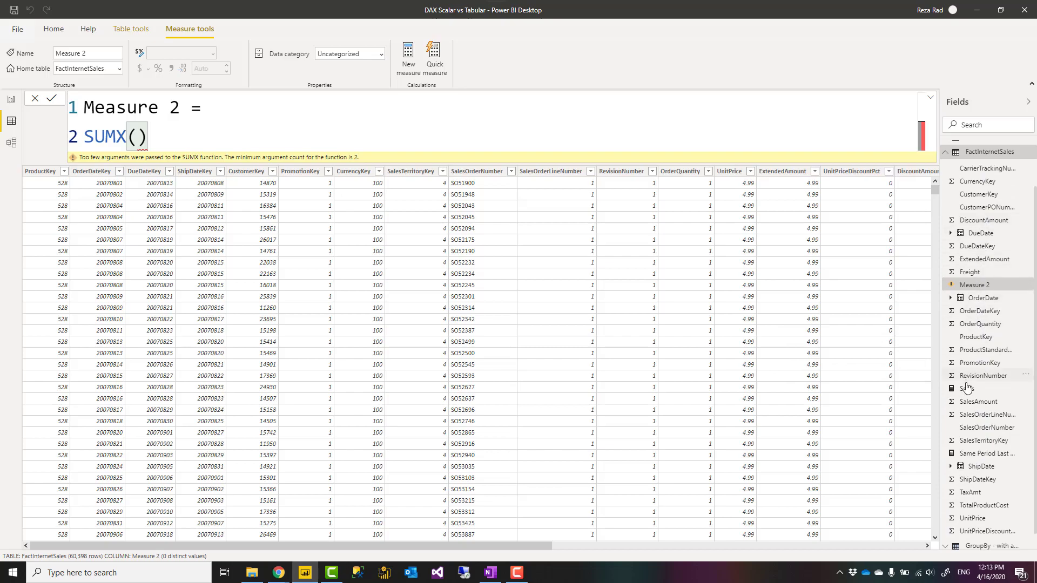
pyautogui.scroll(-1, 966, 385)
pyautogui.moveTo(186, 132); pyautogui.dragTo(82, 132)
pyautogui.write('isl')
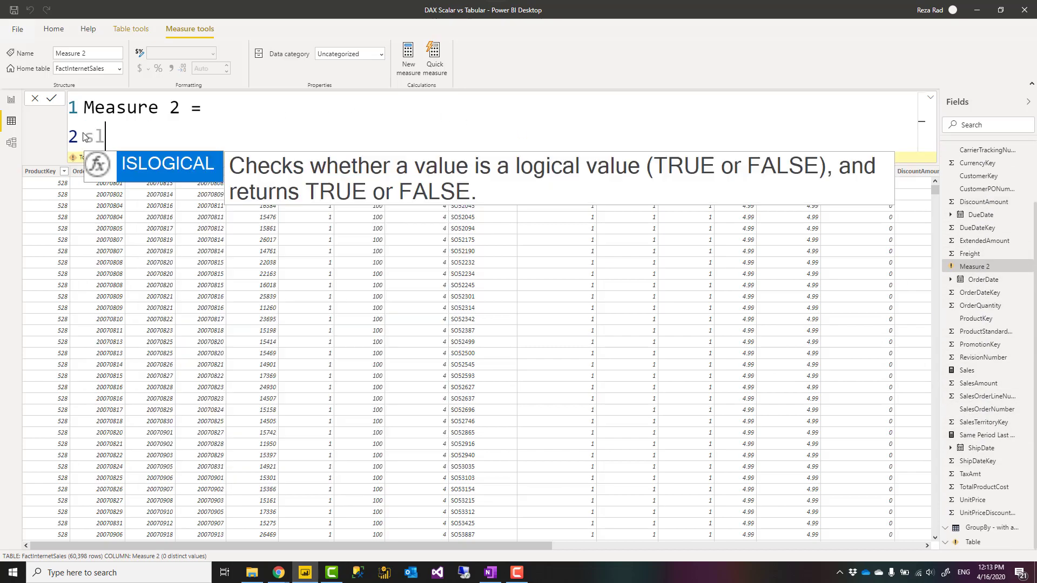
pyautogui.press('BackSpace')
pyautogui.press('BackSpace')
pyautogui.press('BackSpace')
pyautogui.write('ALL(')
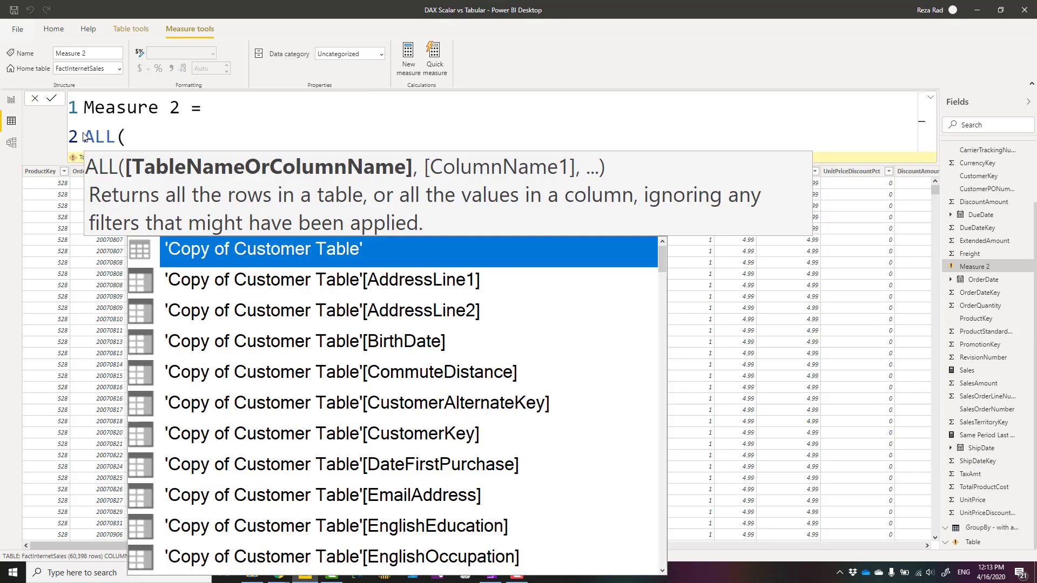
pyautogui.write('FactInternetSales')
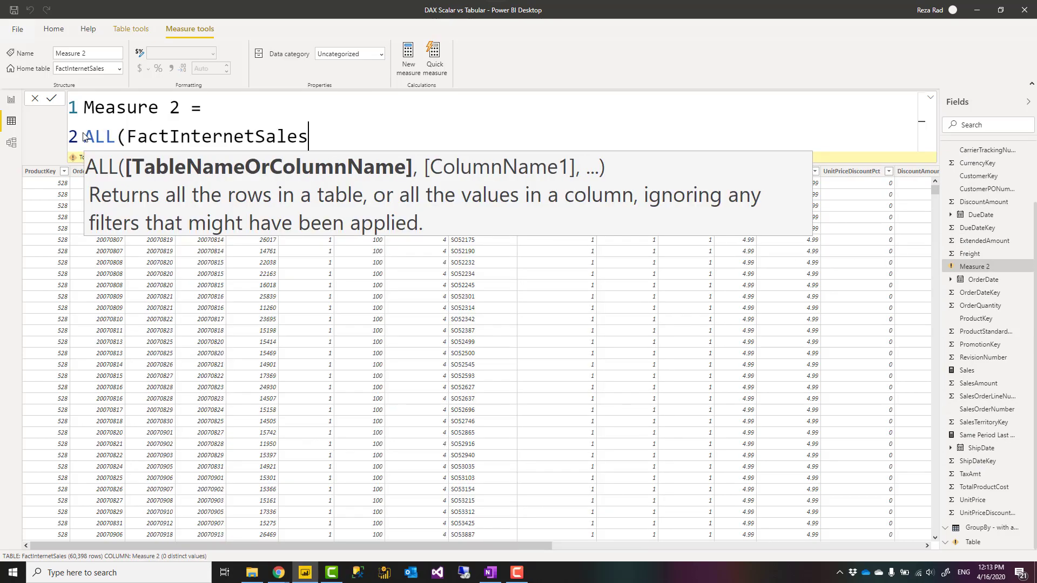
pyautogui.write(')')
pyautogui.press('Return')
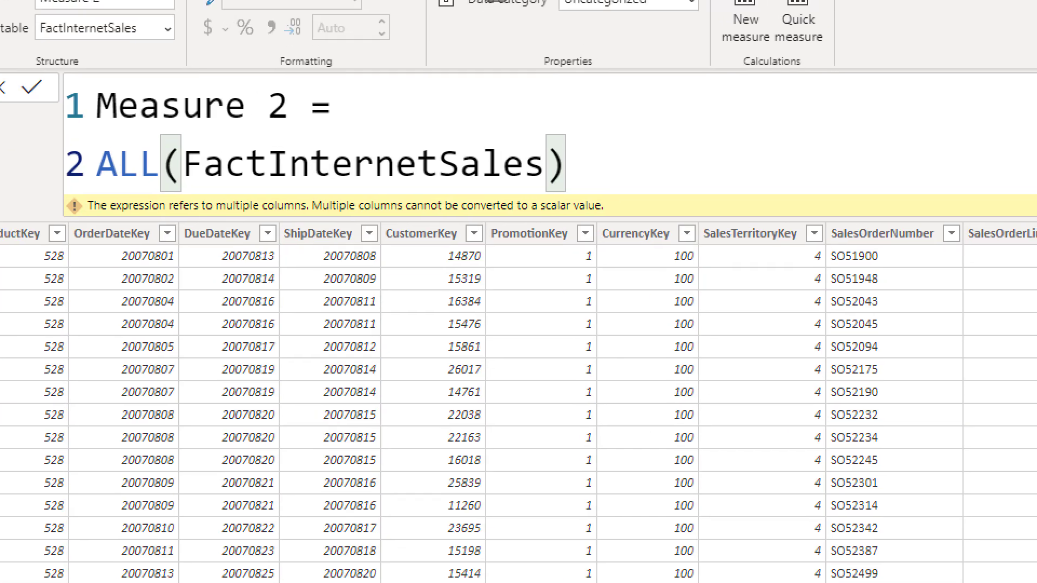
# Examine the error for Measure 2, underlining the ALL function and the words "multiple columns" and "scalar value" in red.
pyautogui.moveTo(208, 218); pyautogui.dragTo(305, 228)
pyautogui.moveTo(91, 186); pyautogui.dragTo(160, 185)
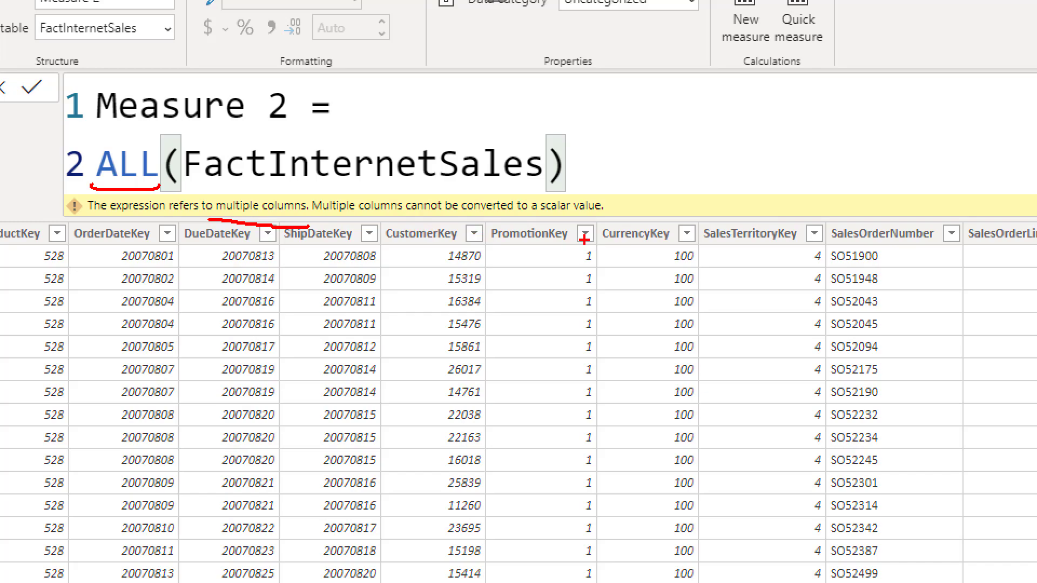
pyautogui.moveTo(535, 218); pyautogui.dragTo(605, 218)
pyautogui.press('Escape')
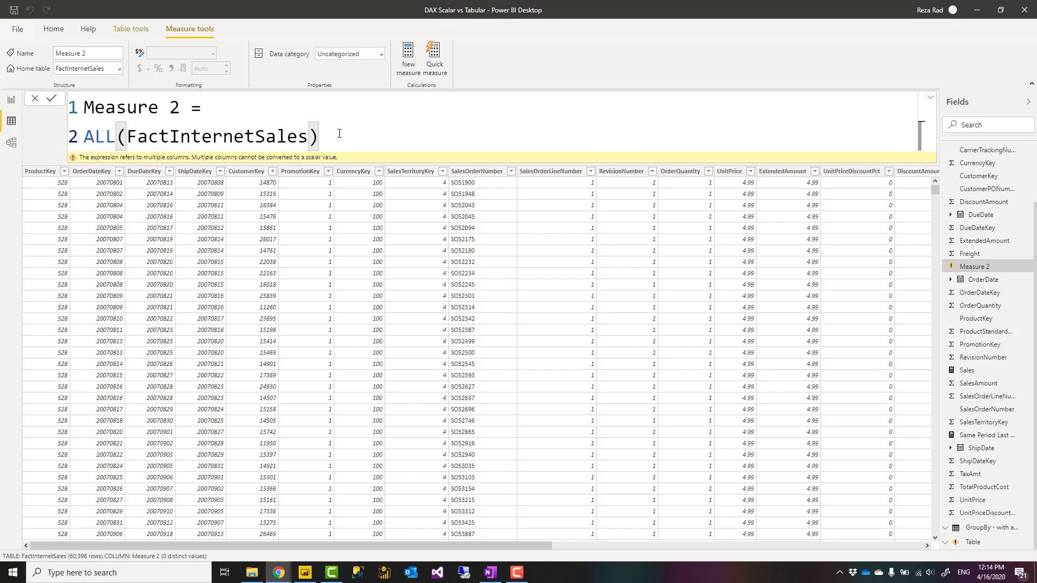
# Display the Same Period Last Year measure's formula and highlight its CALCULATE and SAMEPERIODLASTYEAR function names.
pyautogui.click(988, 437)
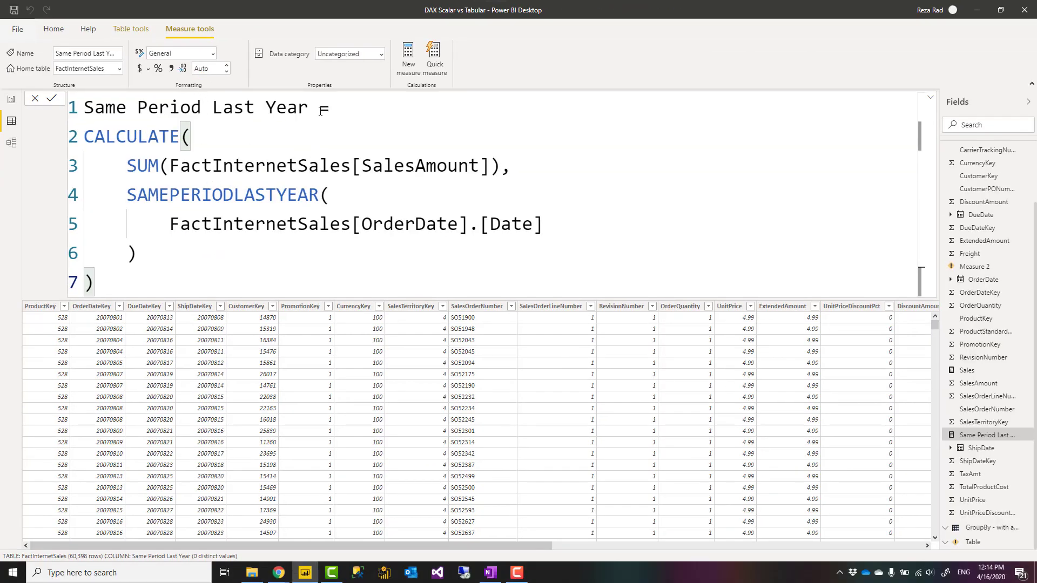
pyautogui.click(323, 111)
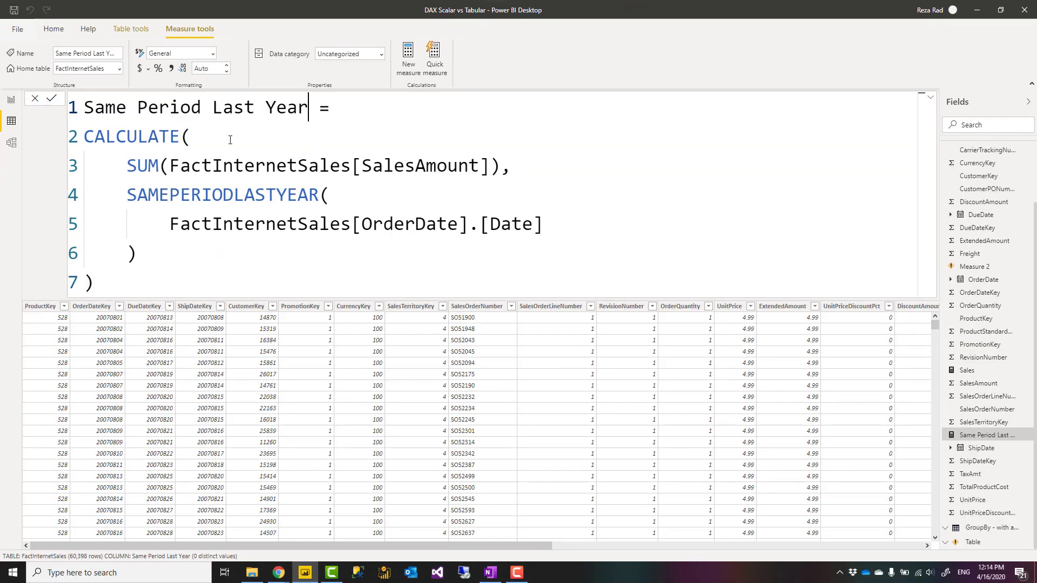
pyautogui.doubleClick(132, 136)
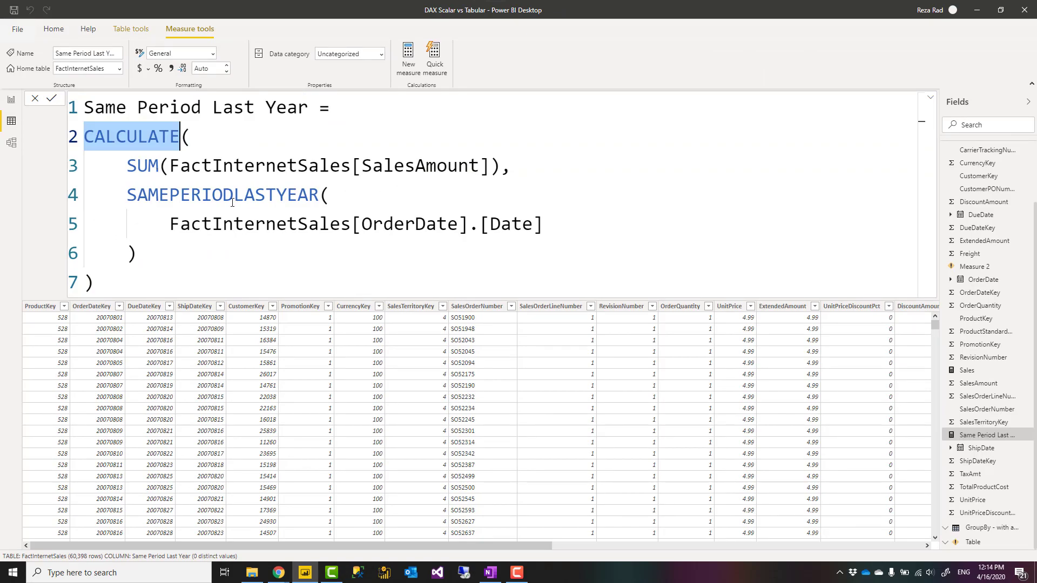
pyautogui.click(102, 282)
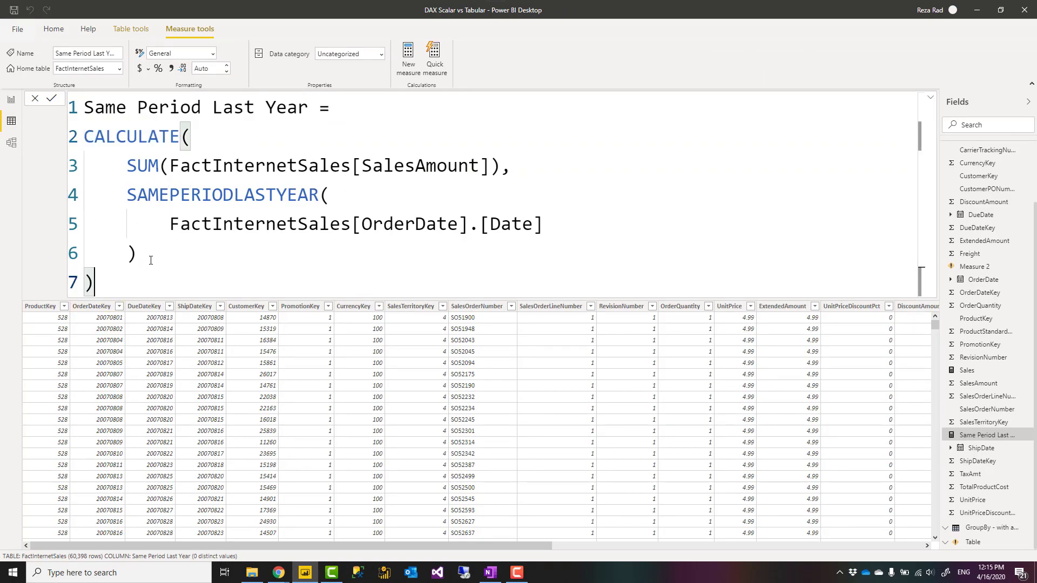
pyautogui.doubleClick(264, 197)
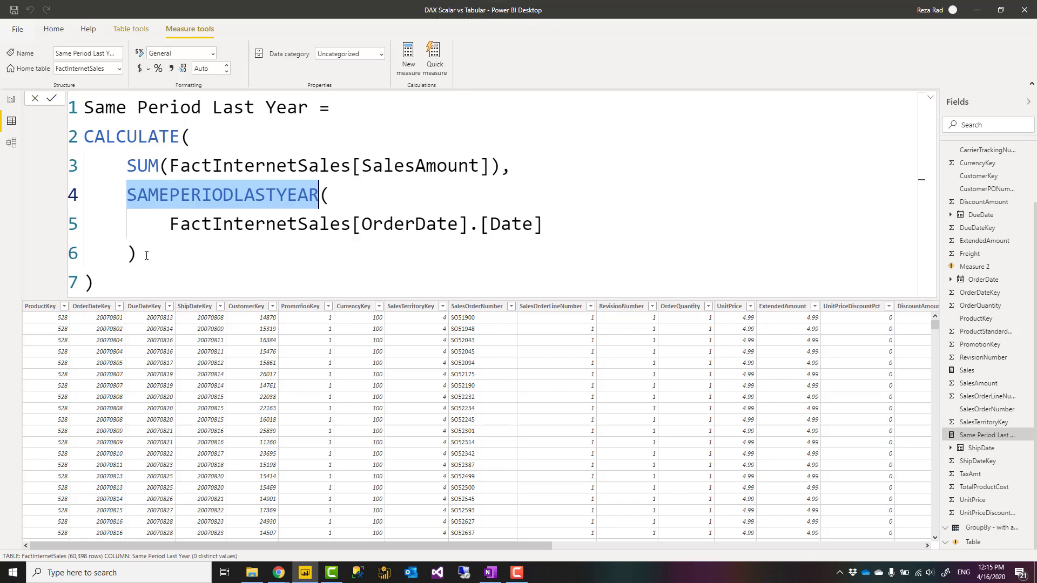
# Highlight the complete SAMEPERIODLASTYEAR argument and the whole CALCULATE expression in alternation to compare their output types.
pyautogui.moveTo(146, 256); pyautogui.dragTo(127, 194)
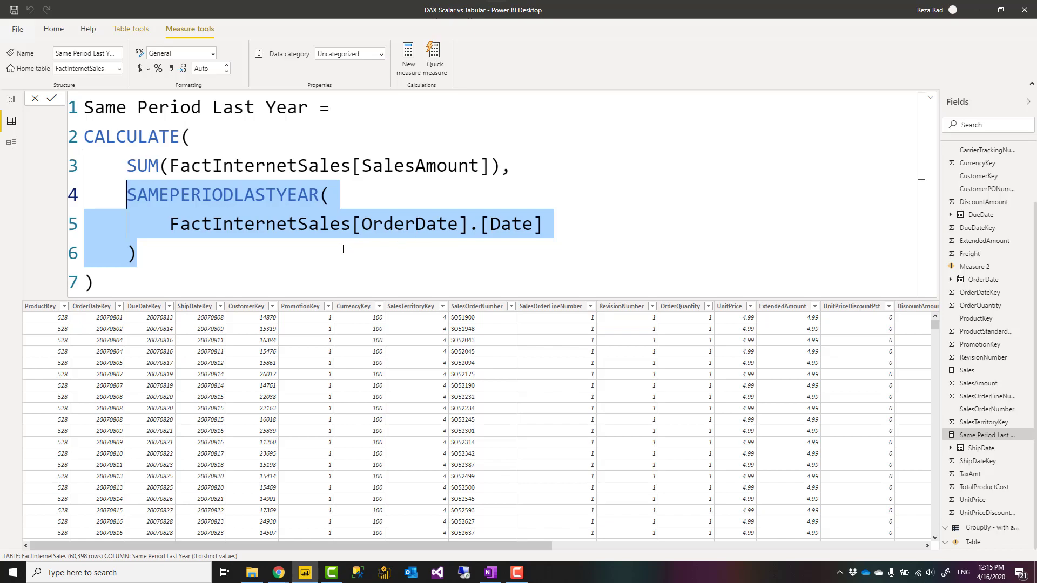
pyautogui.click(145, 253)
pyautogui.moveTo(145, 253); pyautogui.dragTo(129, 204)
pyautogui.moveTo(107, 286); pyautogui.dragTo(81, 144)
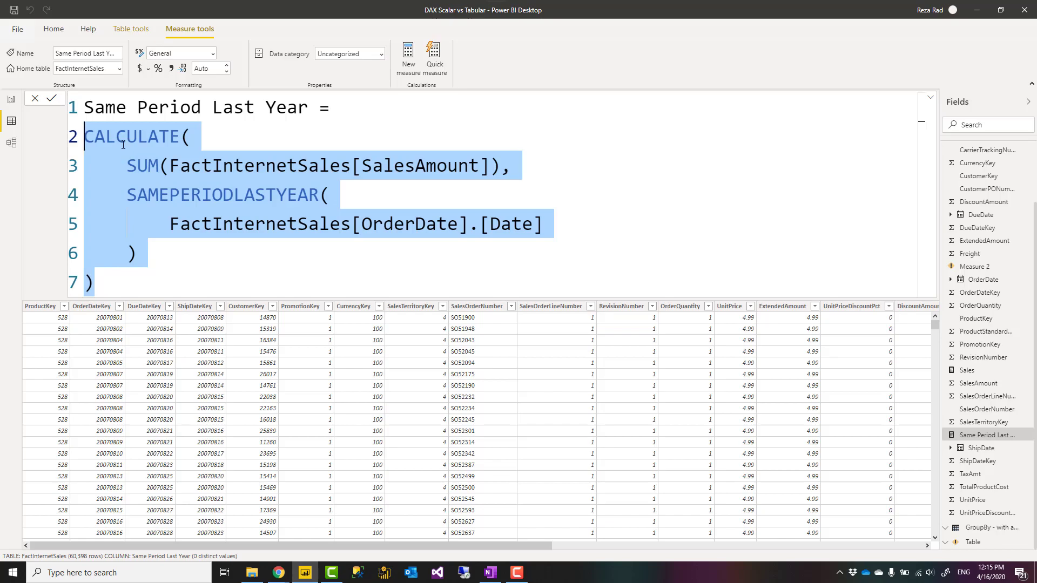
pyautogui.click(151, 257)
pyautogui.moveTo(150, 256); pyautogui.dragTo(127, 195)
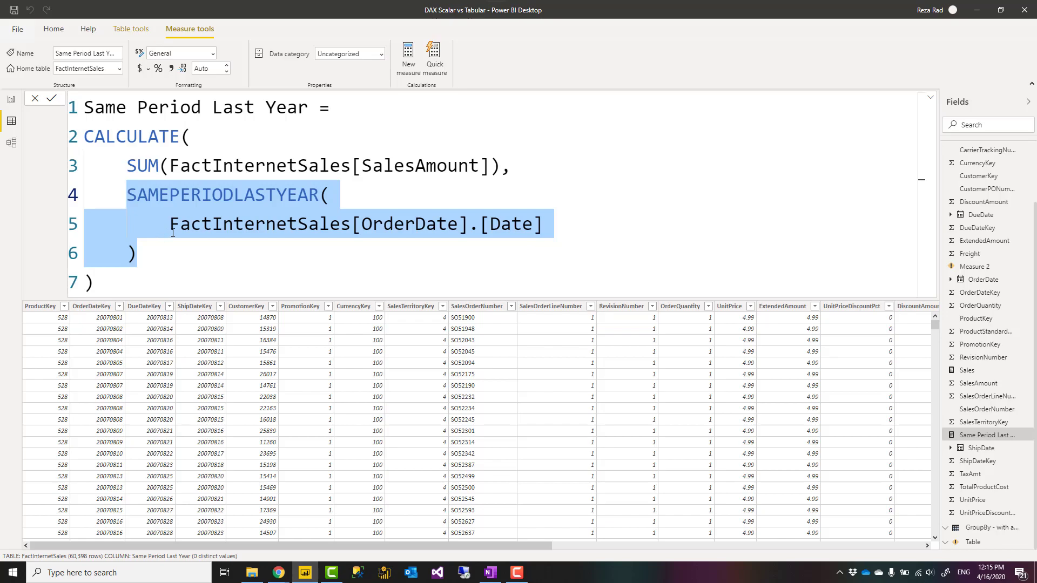
pyautogui.click(94, 284)
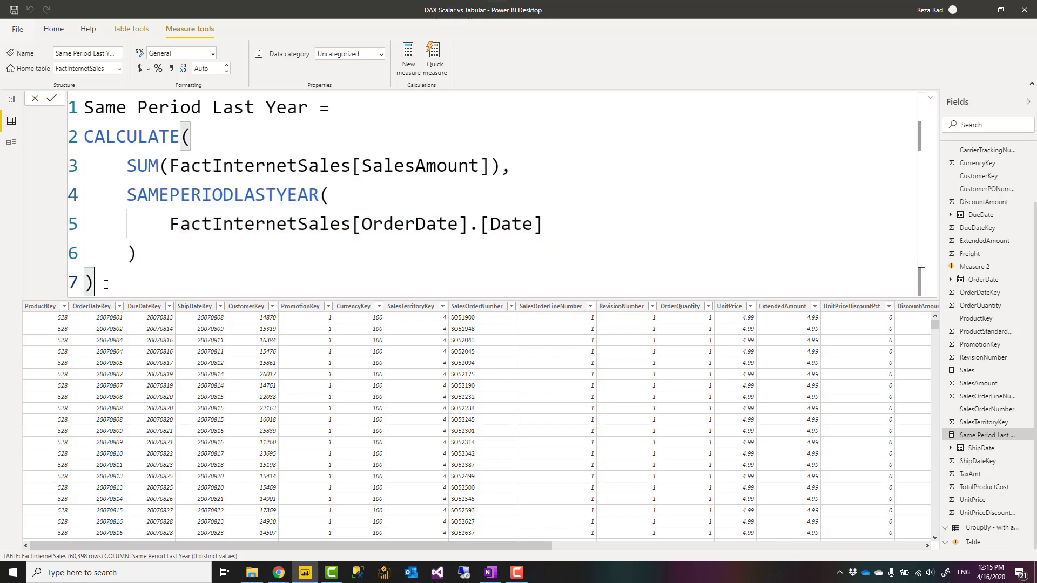
pyautogui.moveTo(112, 287); pyautogui.dragTo(82, 138)
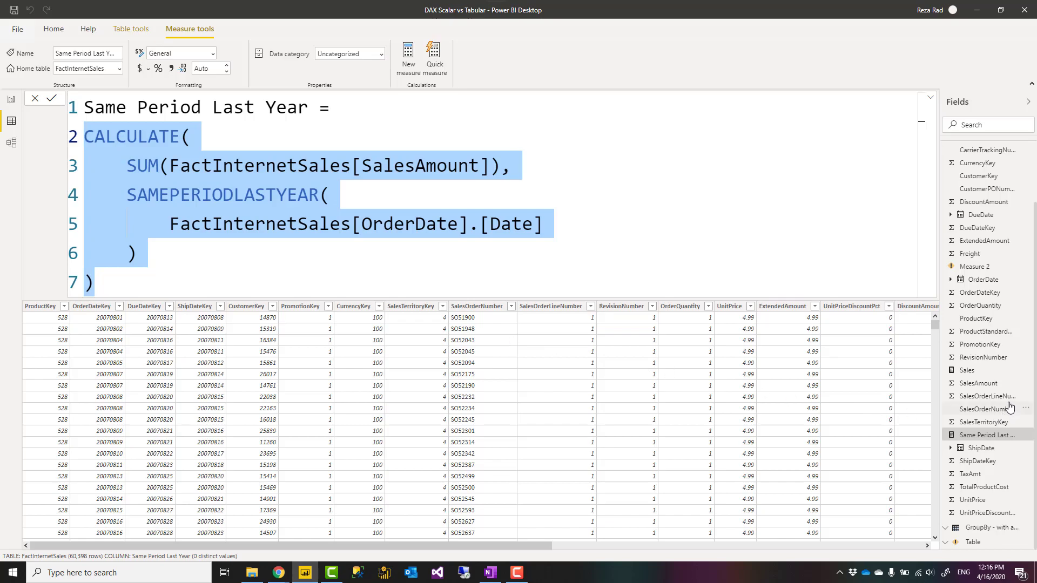
# Open the GroupBy - with aggregation table and highlight GROUPBY, COUNTX and CURRENTGROUP in its formula.
pyautogui.click(990, 533)
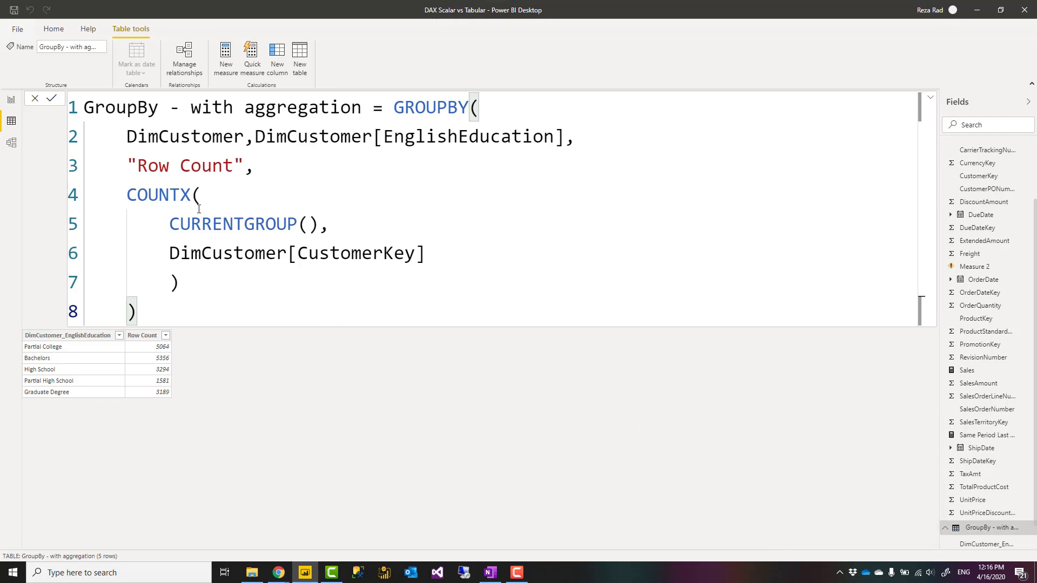
pyautogui.doubleClick(438, 108)
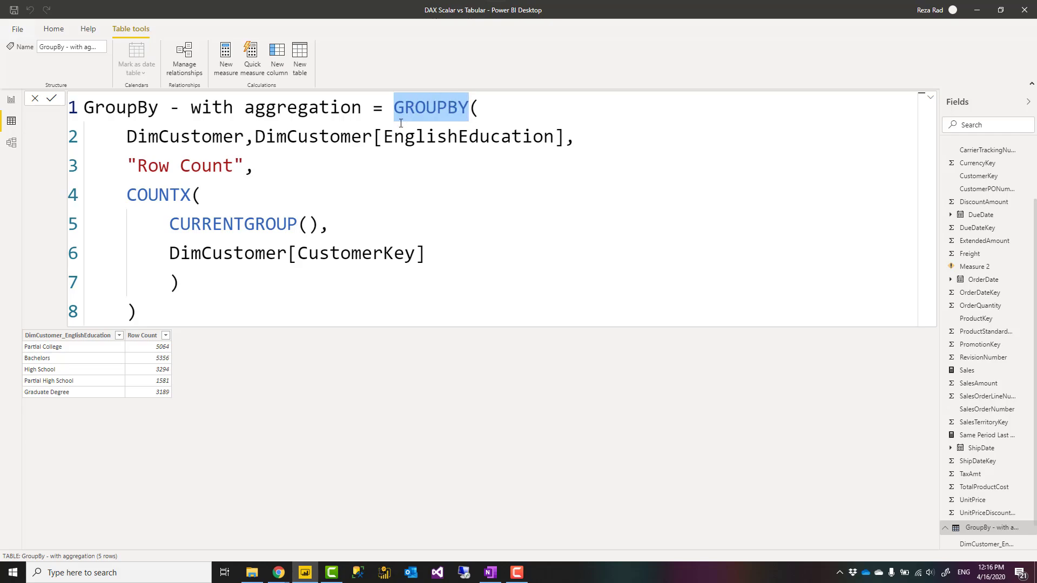
pyautogui.doubleClick(160, 196)
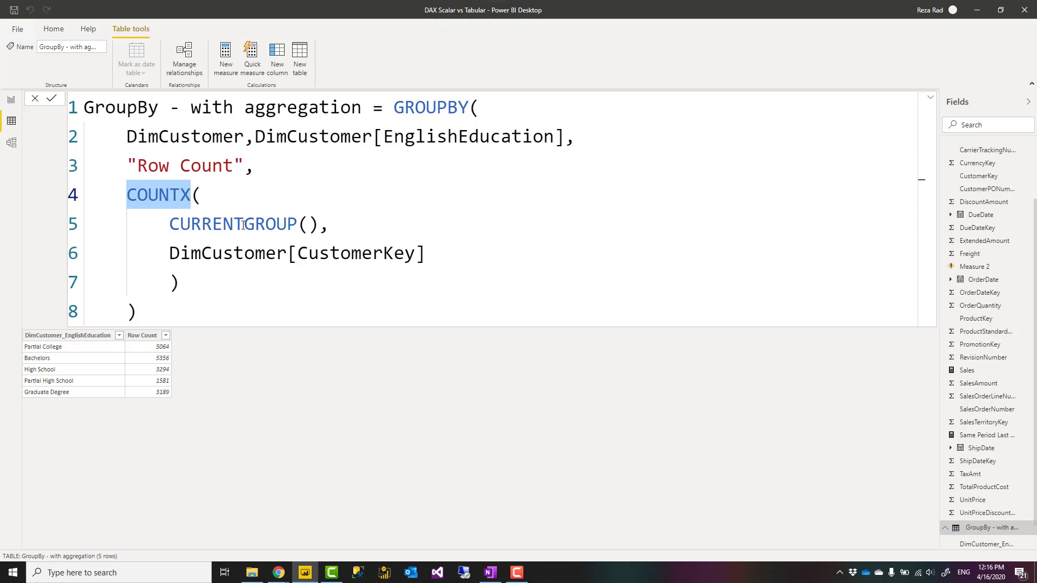
pyautogui.doubleClick(243, 225)
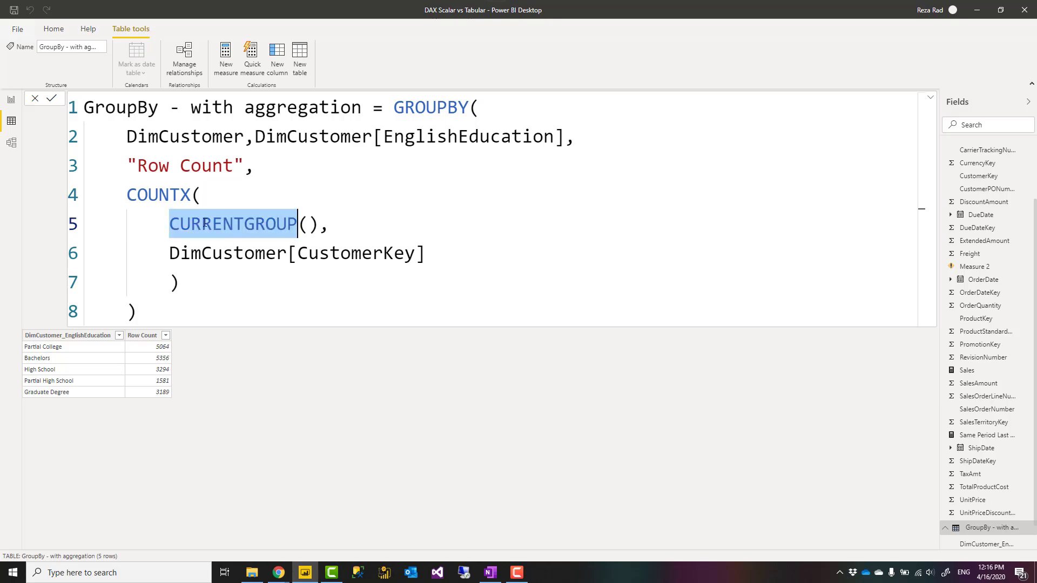
pyautogui.doubleClick(156, 196)
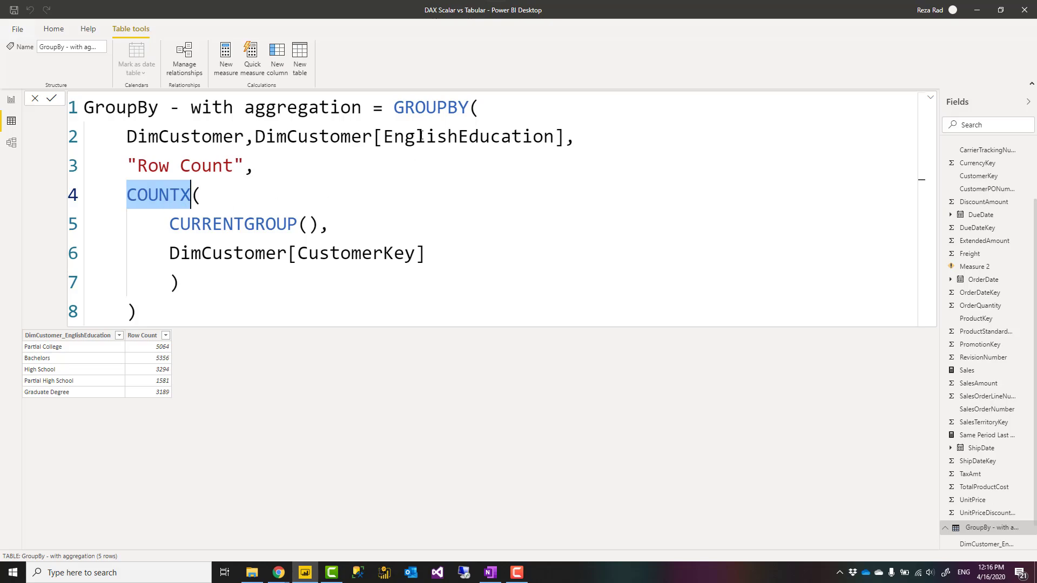
pyautogui.doubleClick(425, 106)
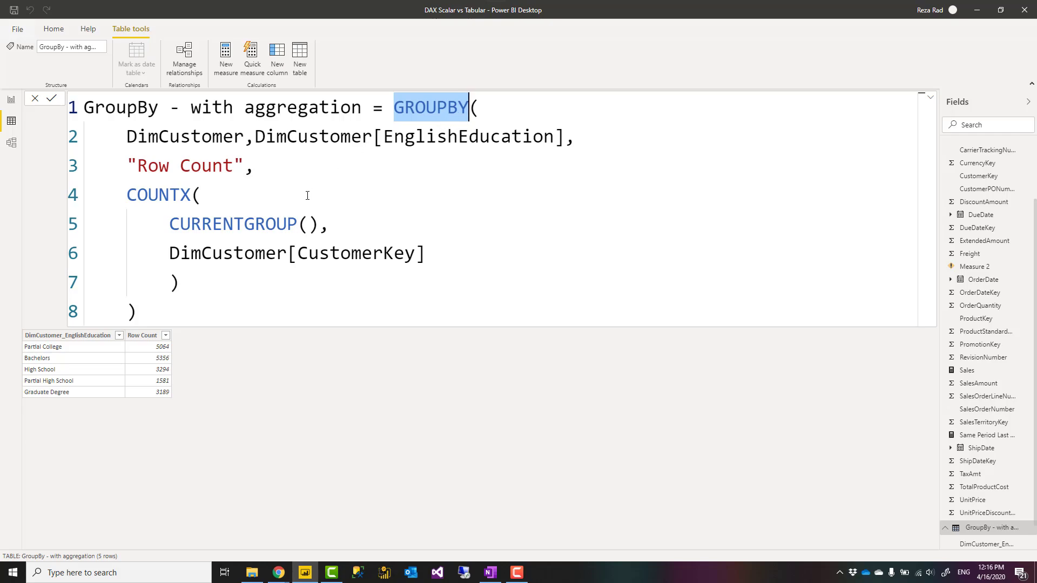
pyautogui.click(236, 232)
pyautogui.doubleClick(221, 234)
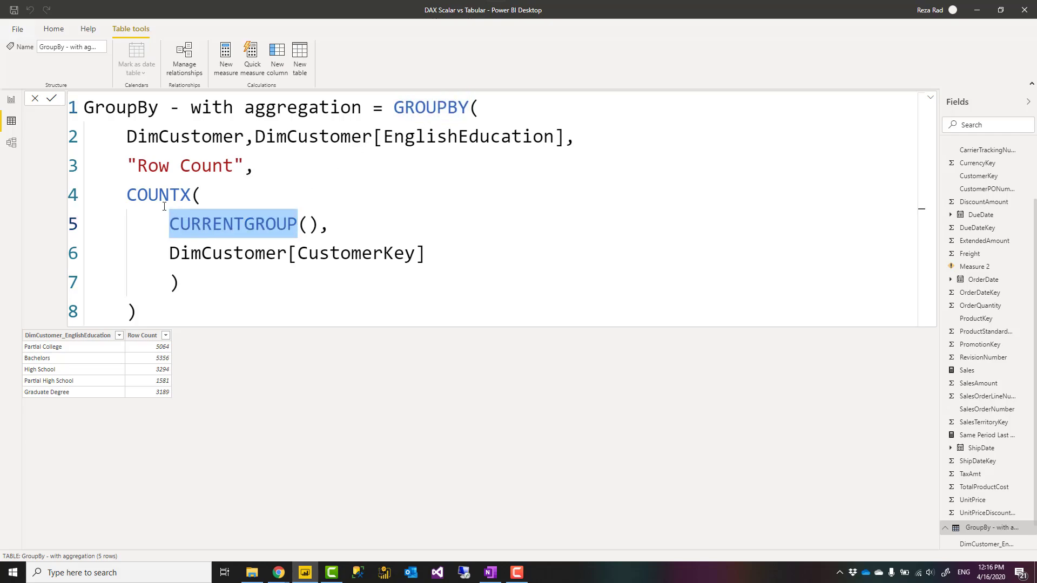
pyautogui.click(193, 312)
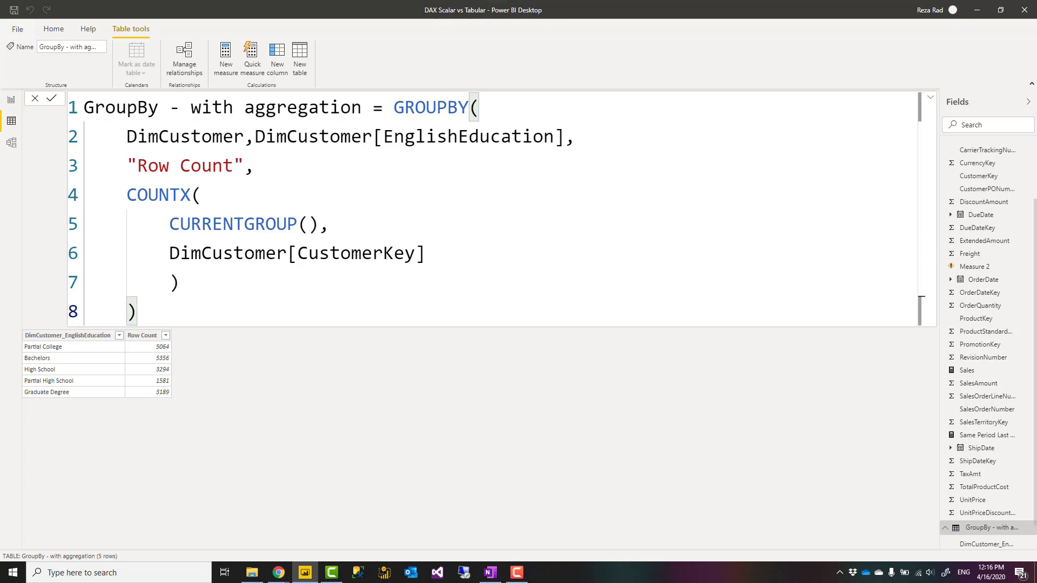
# Reopen Measure 2 and replace its ALL(FactInternetSales) expression with sumx to show the function's syntax hint.
pyautogui.moveTo(982, 273)
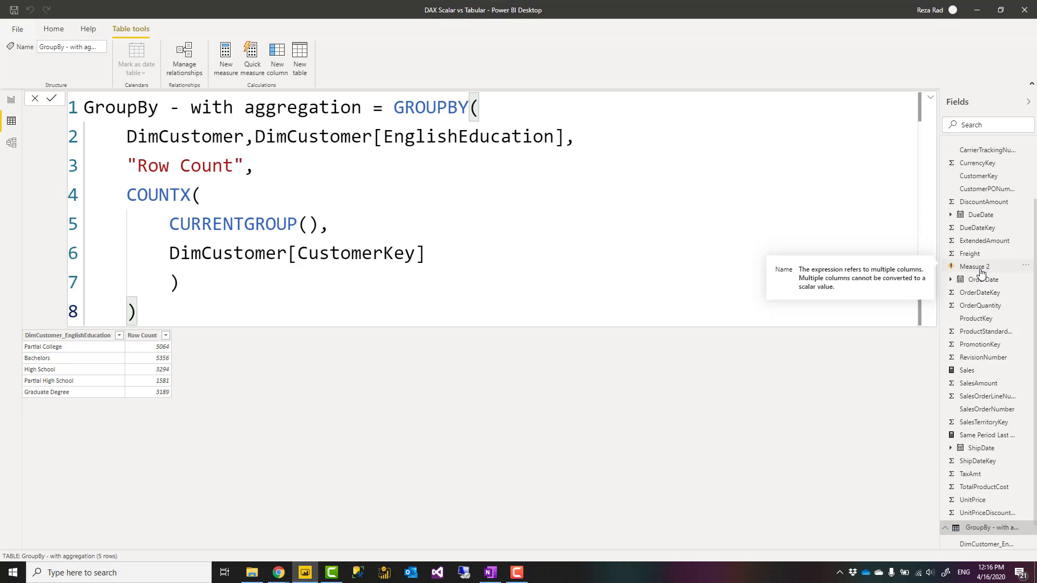
pyautogui.click(982, 273)
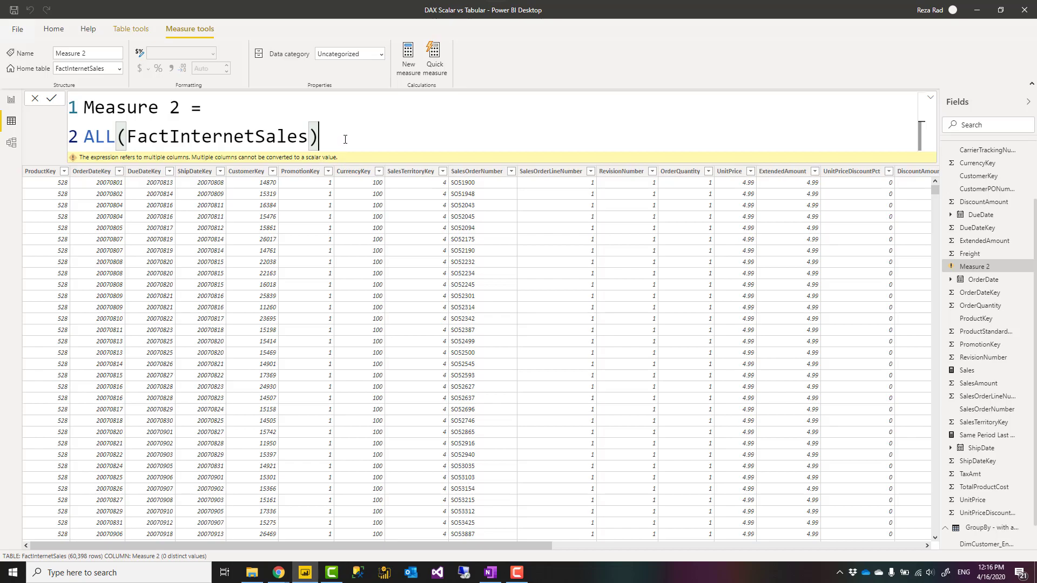
pyautogui.hotkey('shift', 'Home')
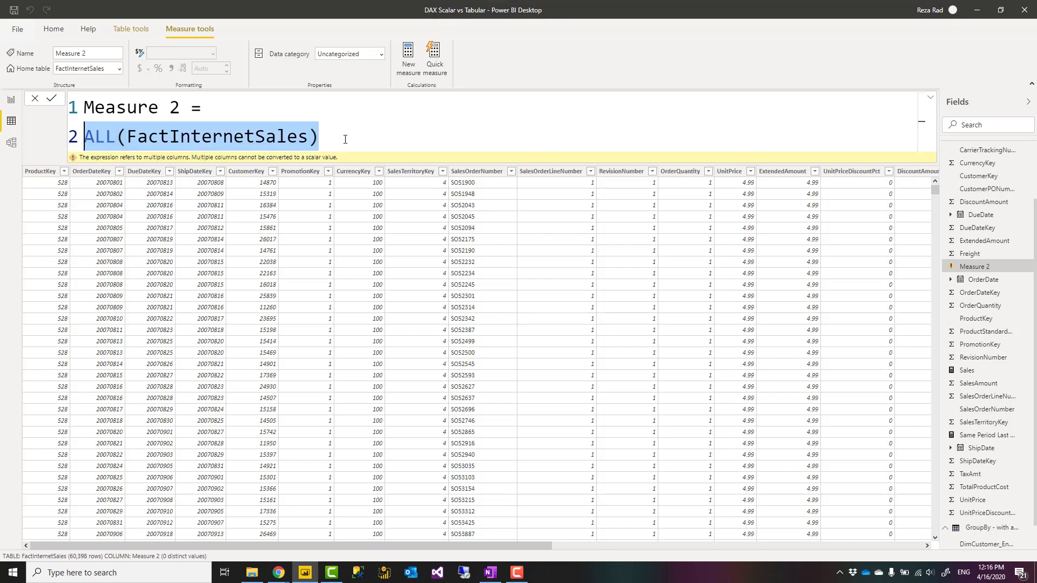
pyautogui.write('sumx')
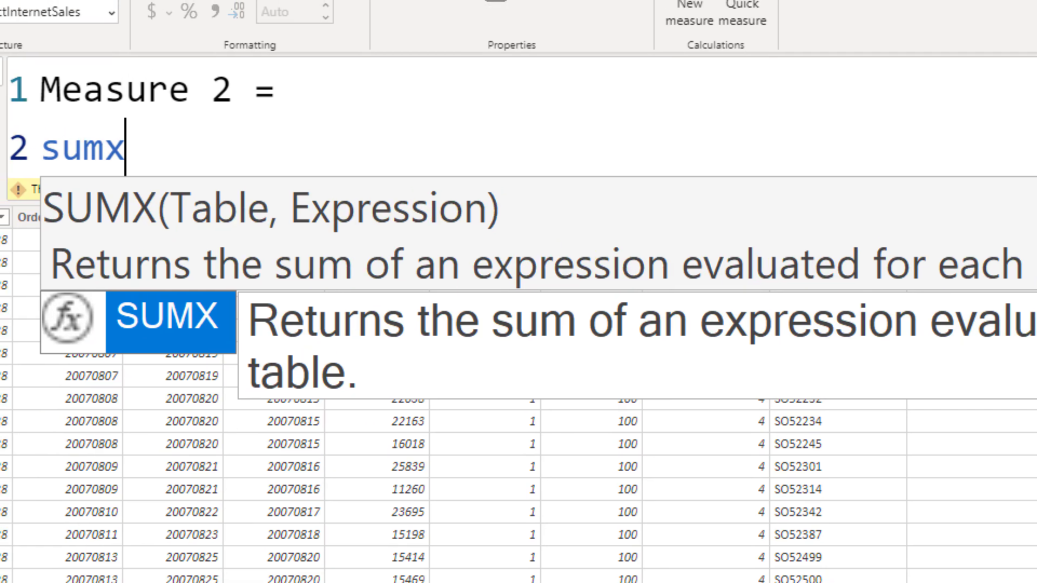
# Box the description text and the Table and Expression parameters in the SUMX syntax hint in red.
pyautogui.moveTo(35, 241)
pyautogui.mouseDown()
pyautogui.moveTo(236, 276)
pyautogui.moveTo(682, 286)
pyautogui.mouseUp()
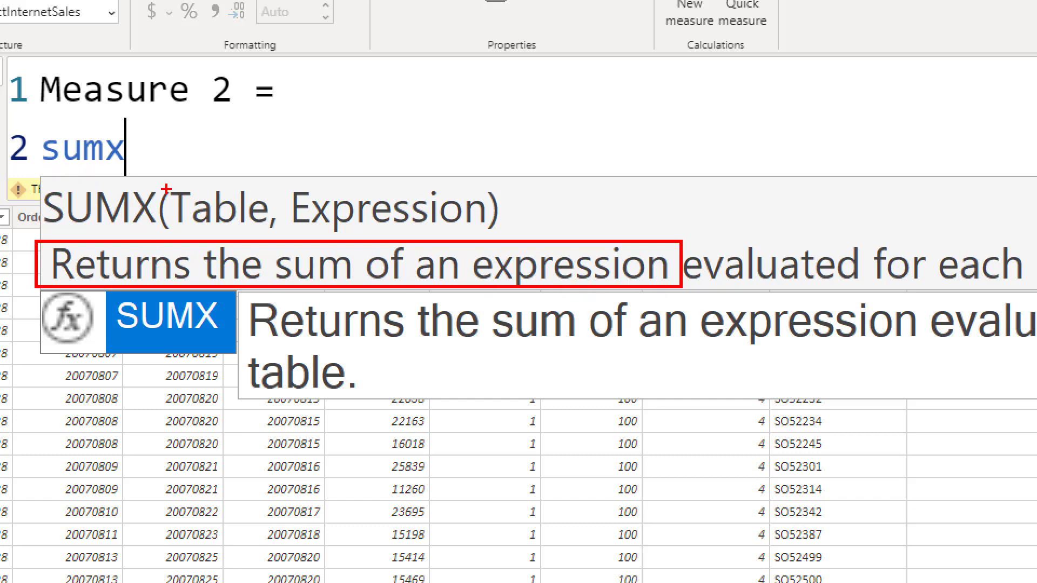
pyautogui.moveTo(168, 185); pyautogui.dragTo(272, 233)
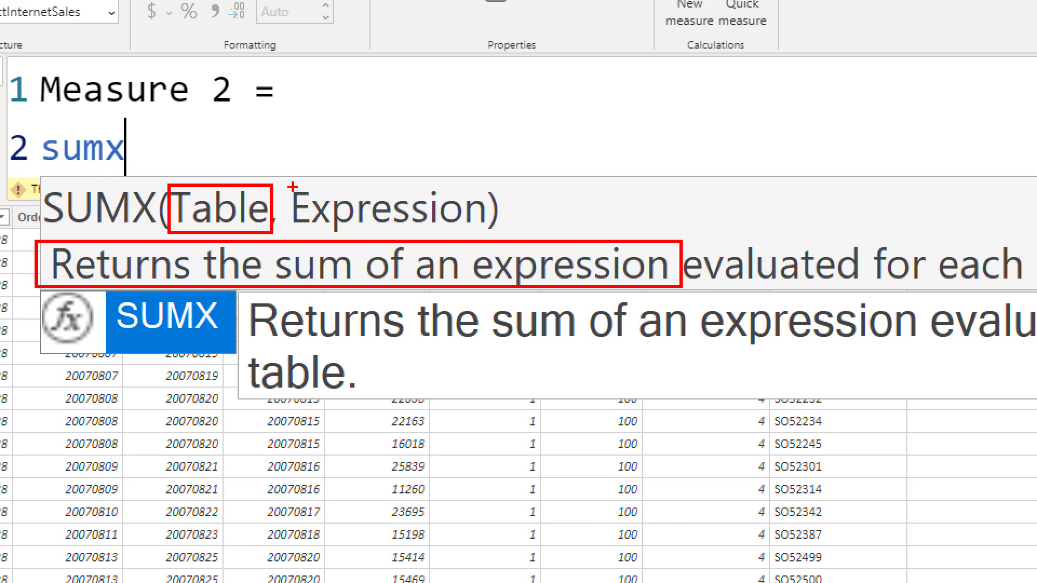
pyautogui.moveTo(290, 184)
pyautogui.mouseDown()
pyautogui.moveTo(318, 226)
pyautogui.moveTo(488, 235)
pyautogui.mouseUp()
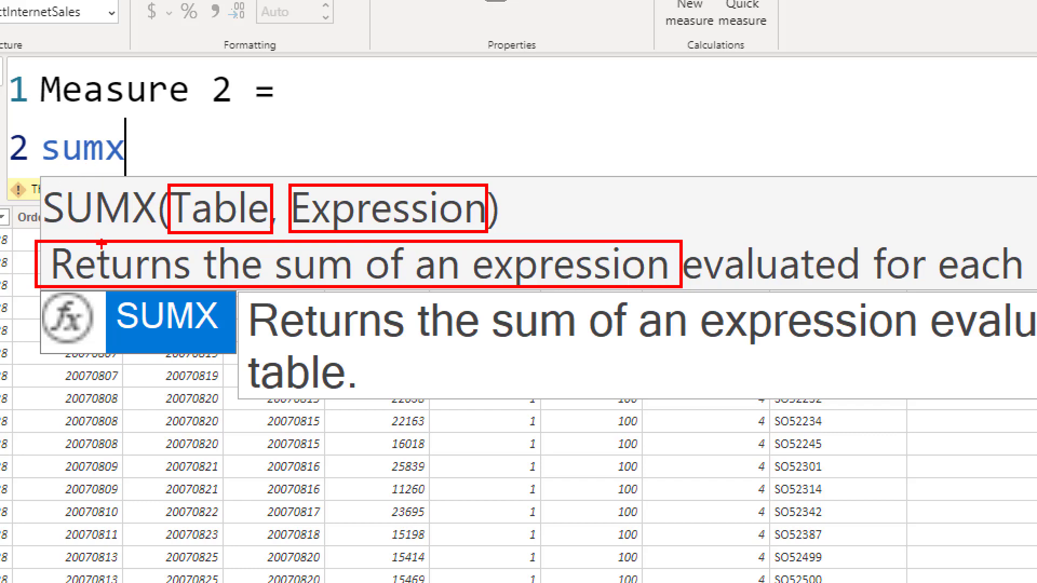
pyautogui.press('Escape')
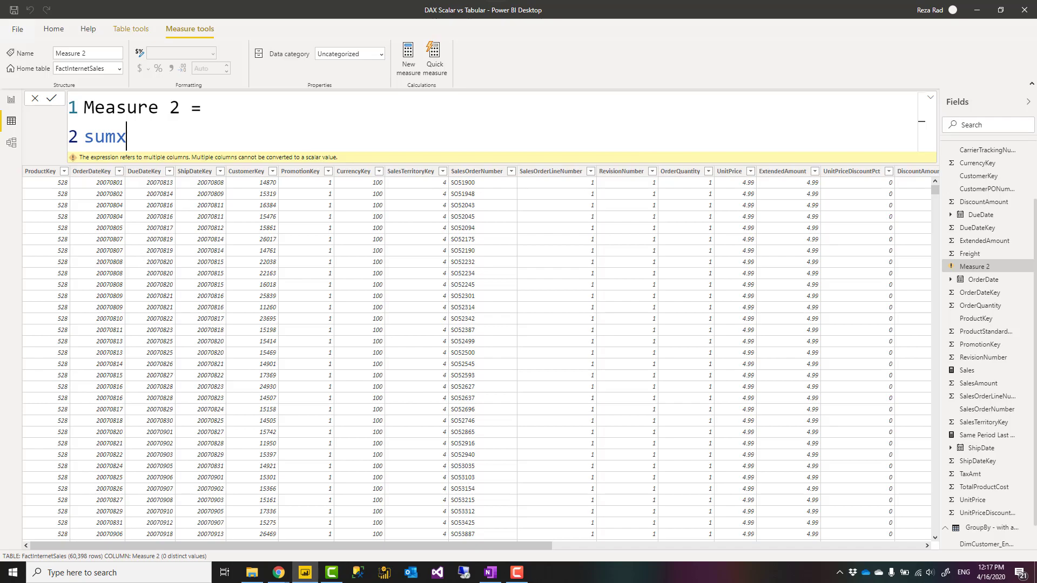
# Switch to Chrome, search Google for sumx dax and open the Microsoft Docs page on the SUMX function.
pyautogui.moveTo(1036, 156); pyautogui.dragTo(680, 91)
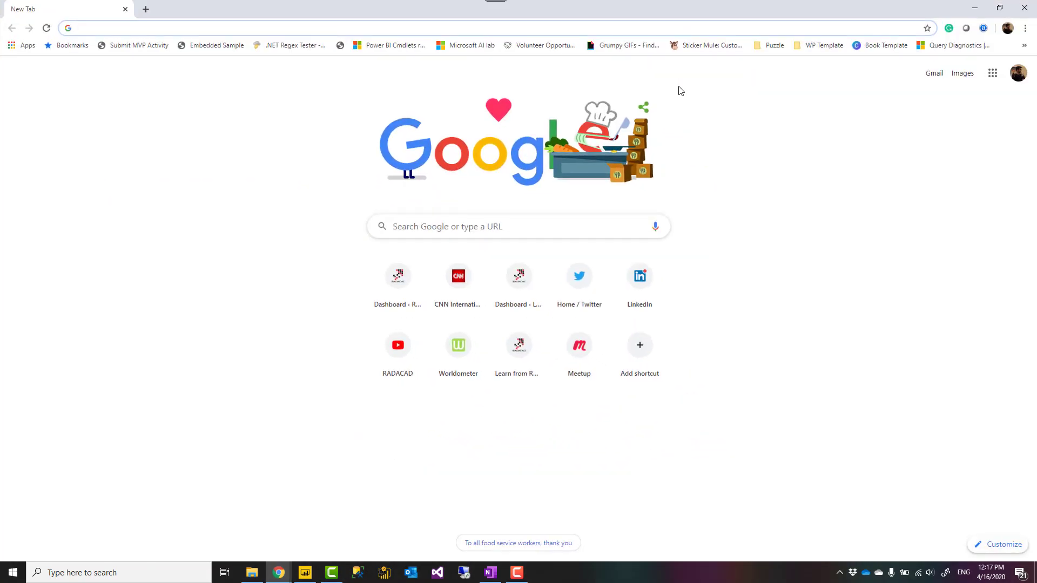
pyautogui.write('sumx dax')
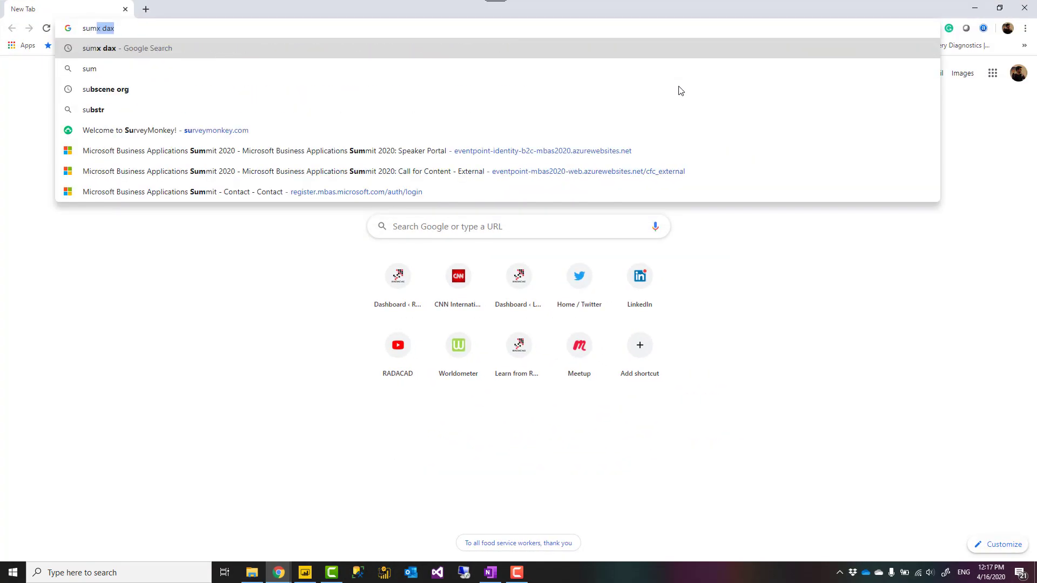
pyautogui.press('Return')
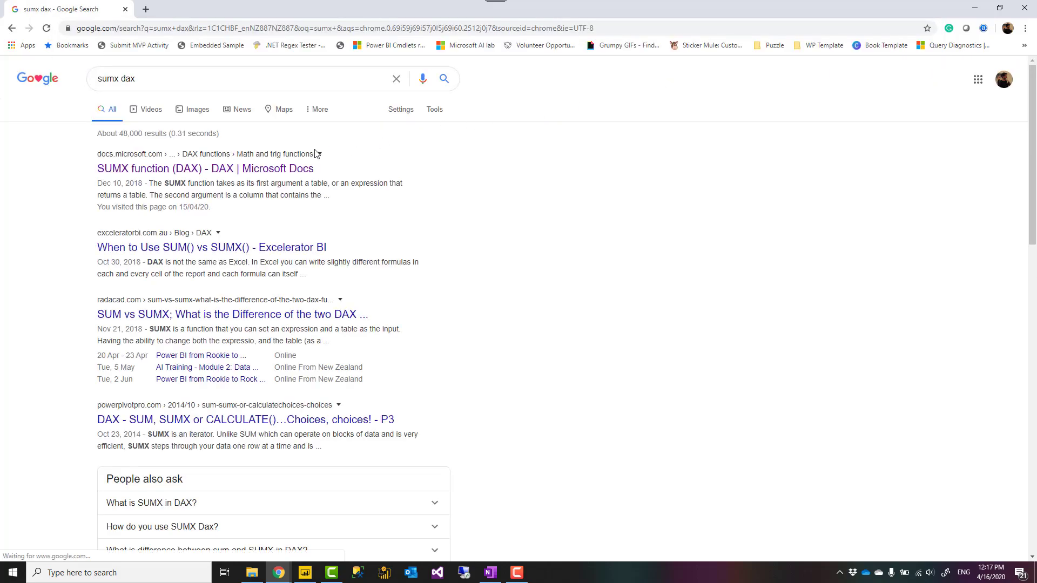
pyautogui.click(143, 172)
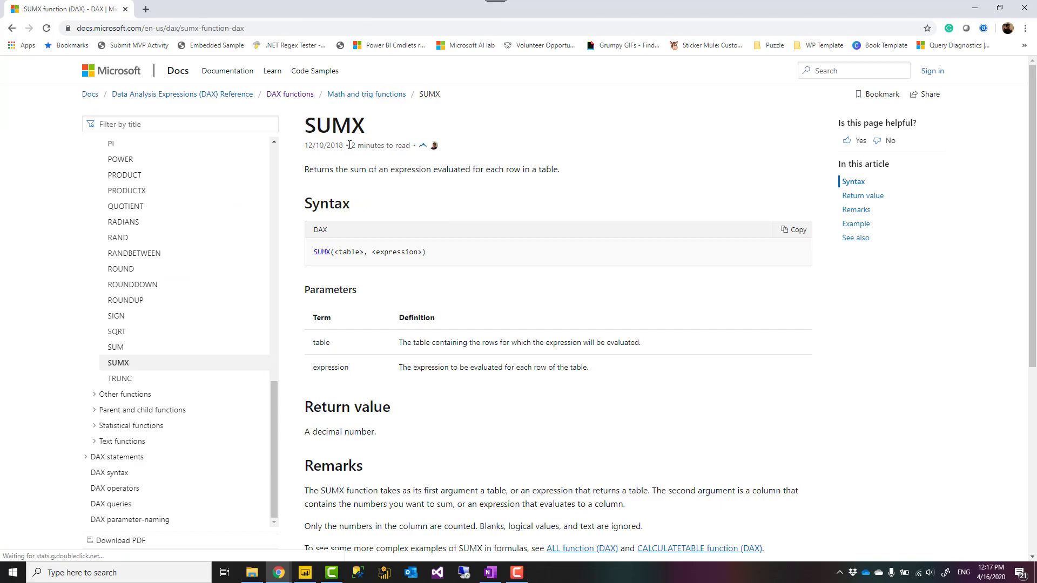
# Highlight the table and expression parameters on the SUMX page and box its Return value section in red.
pyautogui.scroll(-1, 379, 200)
pyautogui.scroll(-1, 397, 257)
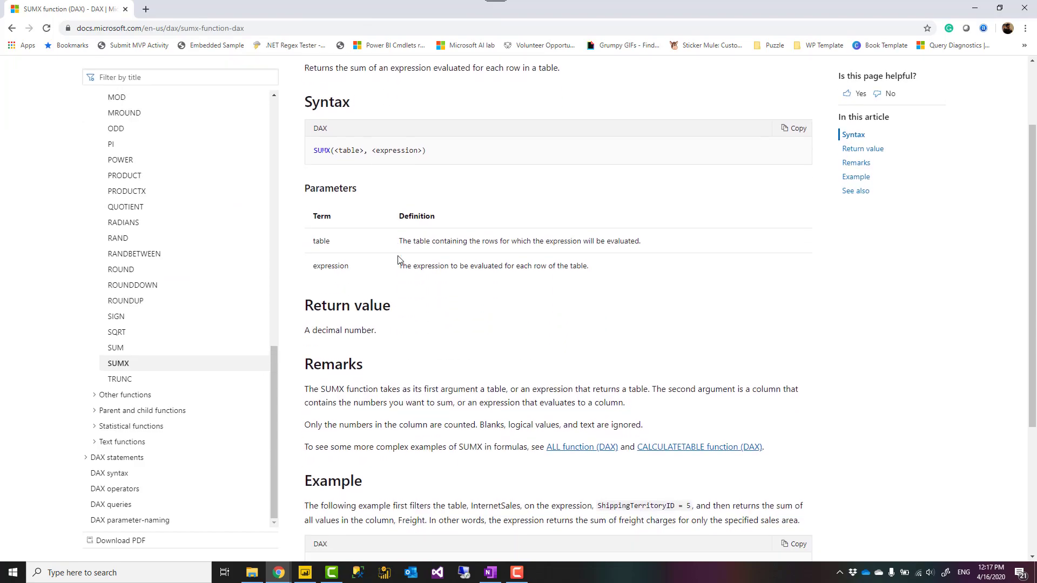
pyautogui.scroll(2, 400, 253)
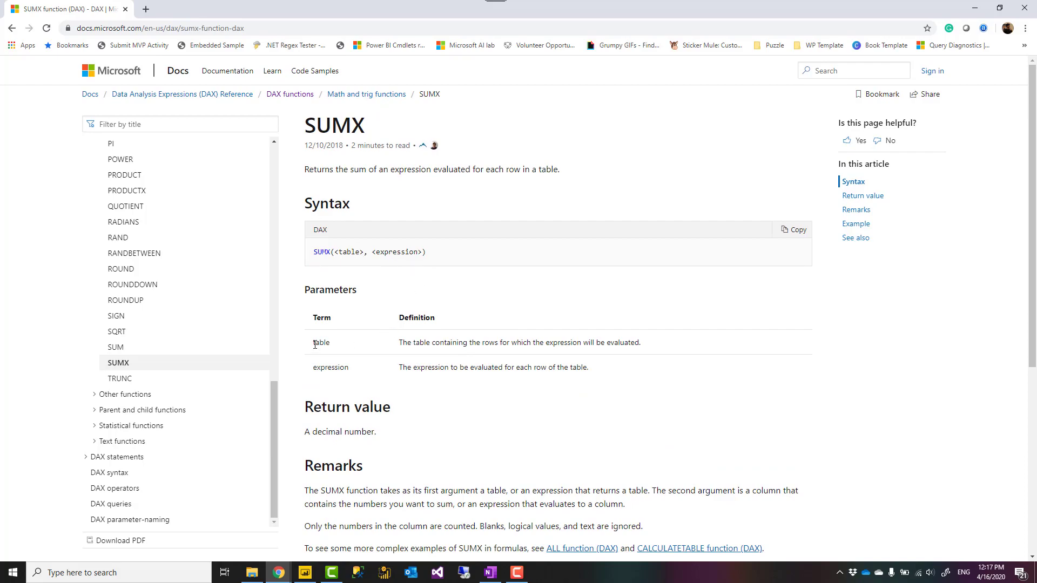
pyautogui.moveTo(320, 345); pyautogui.dragTo(454, 342)
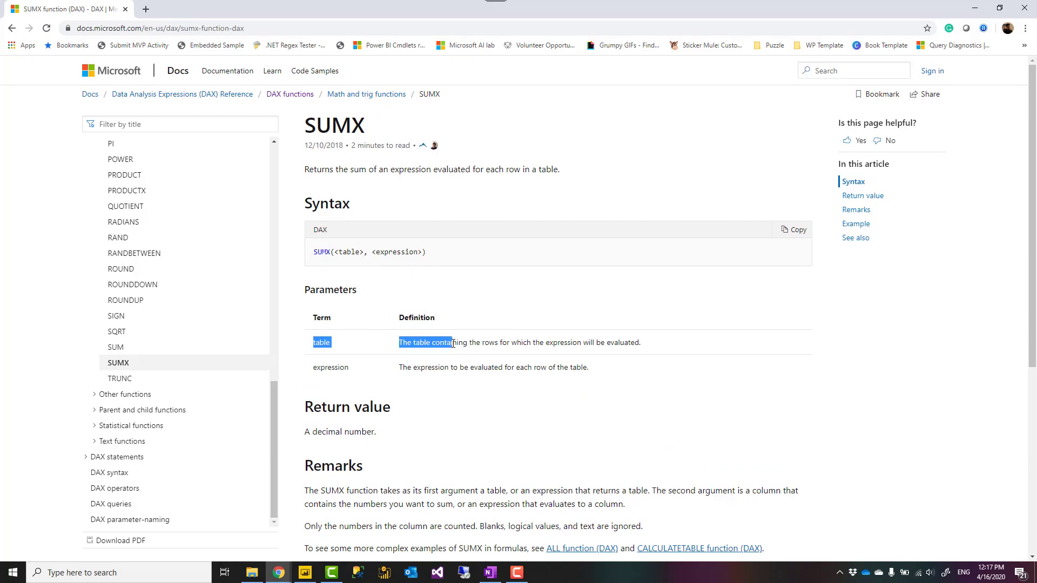
pyautogui.click(356, 374)
pyautogui.moveTo(371, 372); pyautogui.dragTo(314, 345)
pyautogui.moveTo(359, 372); pyautogui.dragTo(313, 371)
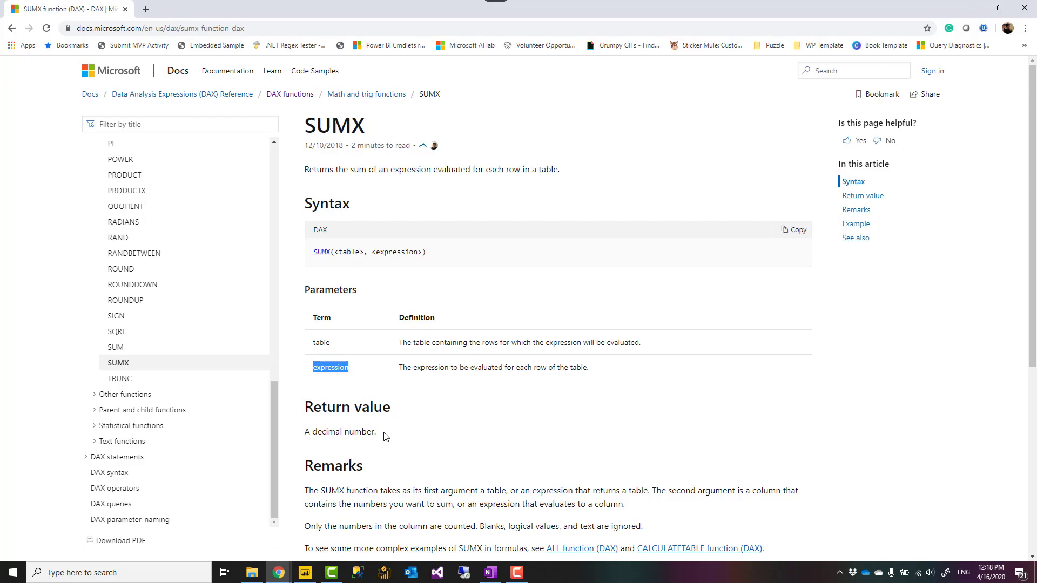
pyautogui.moveTo(297, 392)
pyautogui.mouseDown()
pyautogui.moveTo(335, 431)
pyautogui.moveTo(418, 460)
pyautogui.mouseUp()
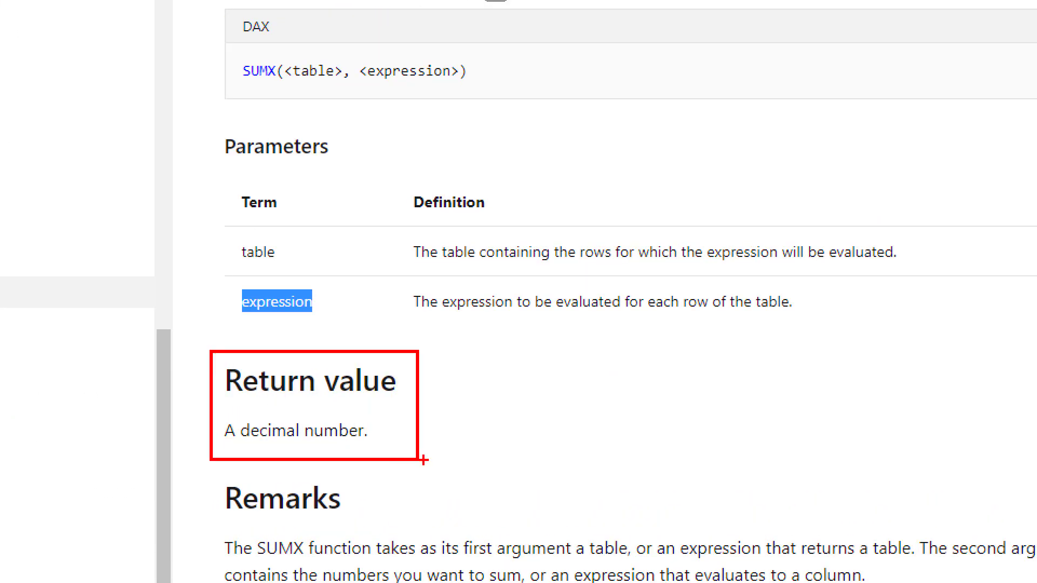
pyautogui.press('Escape')
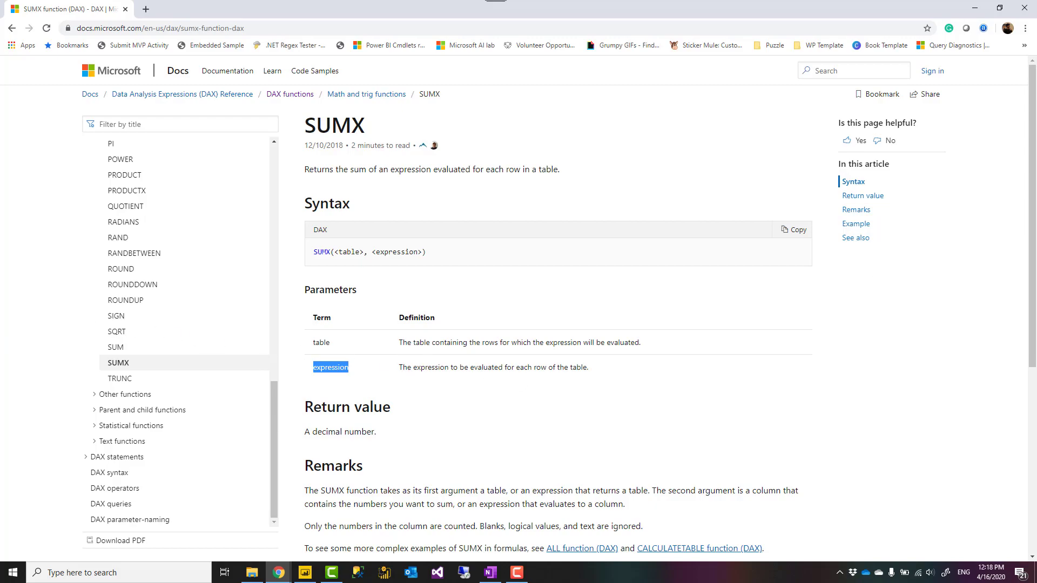
# Open the GROUPBY documentation in a second tab and highlight the restriction about the CALCULATE function in the expression parameter.
pyautogui.moveTo(1036, 81); pyautogui.dragTo(183, 9)
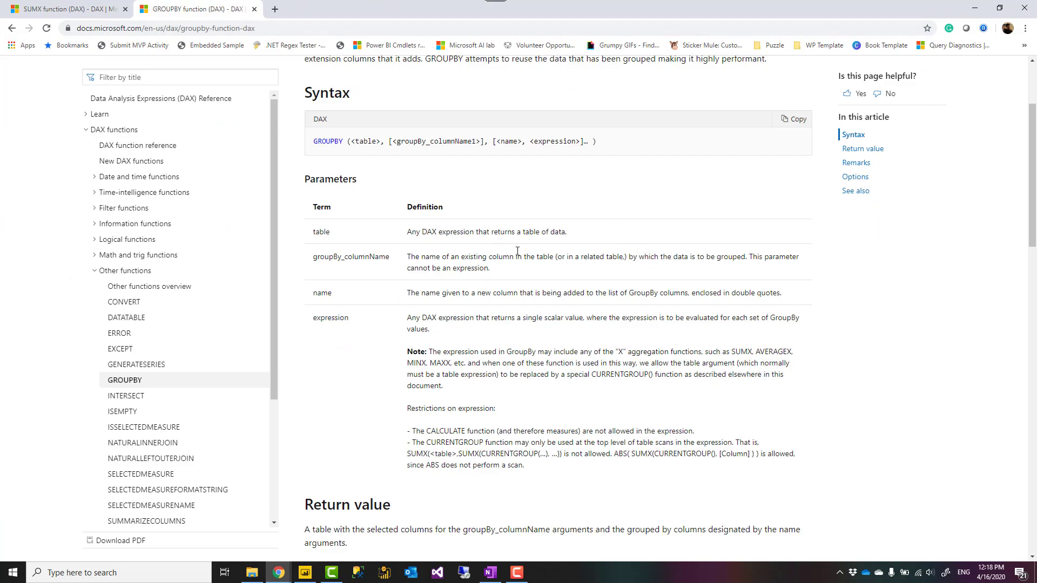
pyautogui.scroll(1, 413, 208)
pyautogui.scroll(-2, 511, 229)
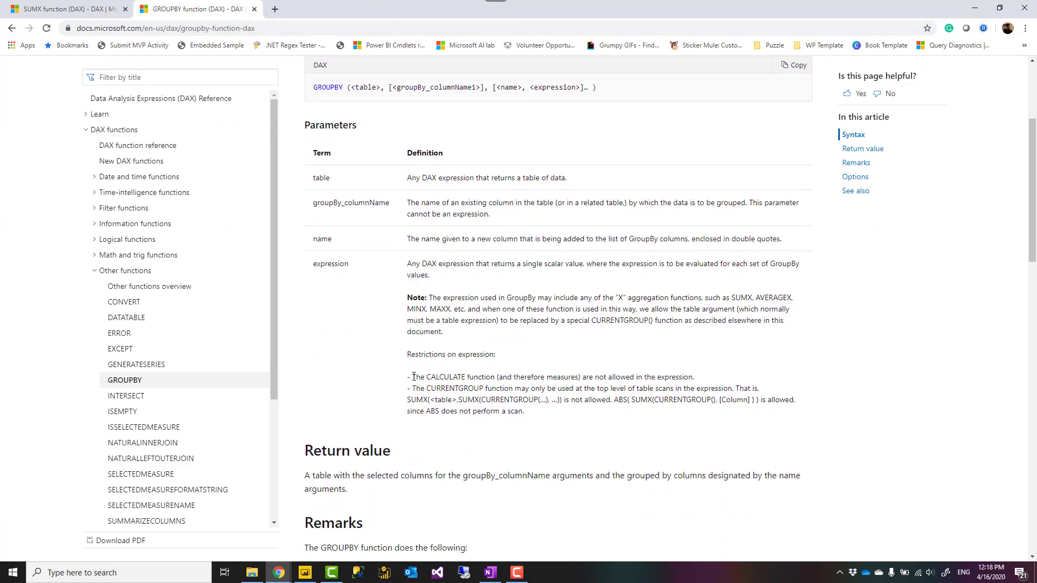
pyautogui.moveTo(412, 377); pyautogui.dragTo(702, 384)
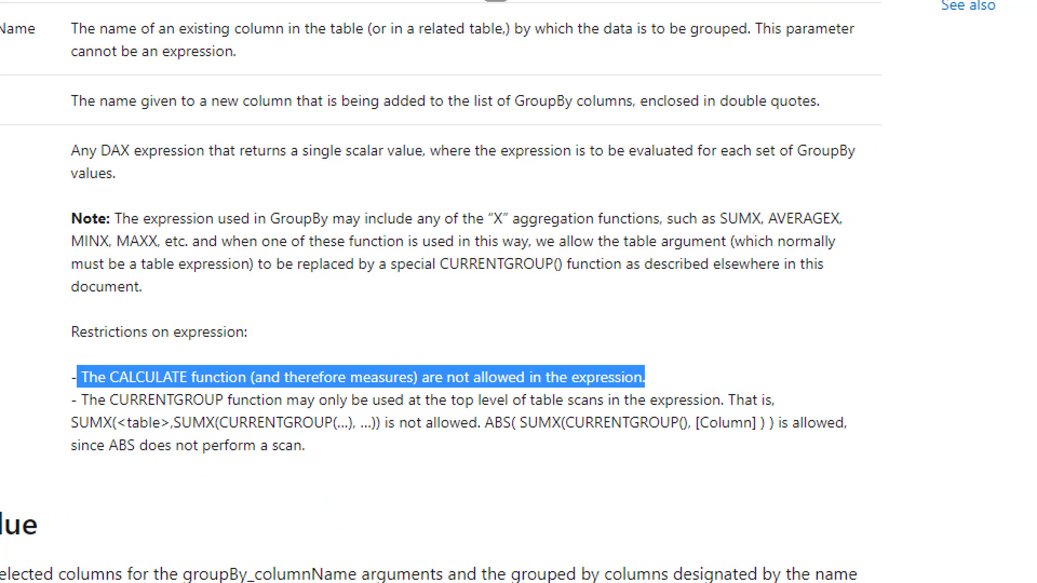
# Box the Restrictions on expression block of the GROUPBY page in red and highlight its heading.
pyautogui.moveTo(106, 305)
pyautogui.mouseDown()
pyautogui.moveTo(174, 338)
pyautogui.moveTo(740, 454)
pyautogui.moveTo(953, 473)
pyautogui.mouseUp()
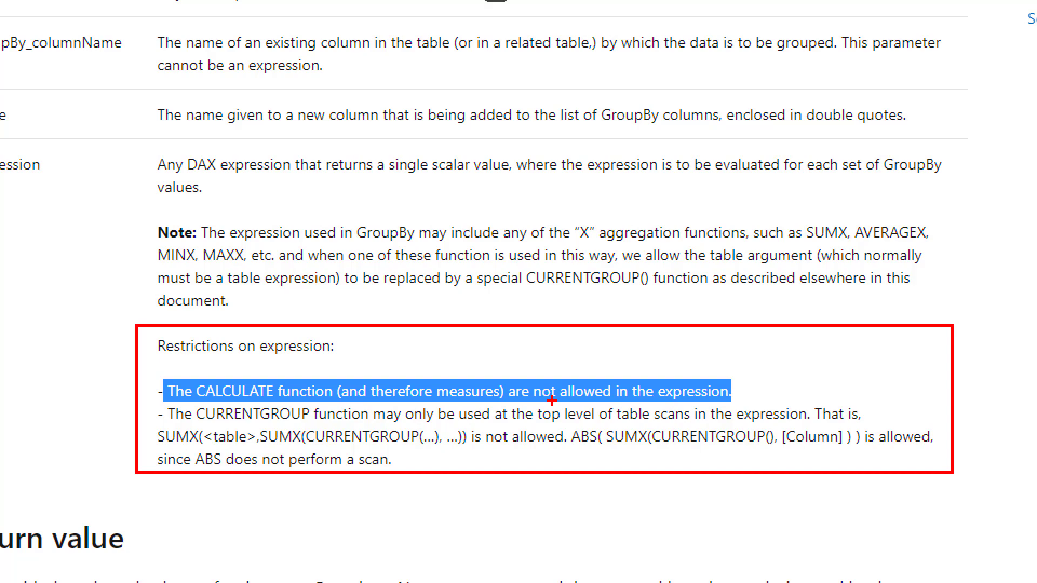
pyautogui.press('Escape')
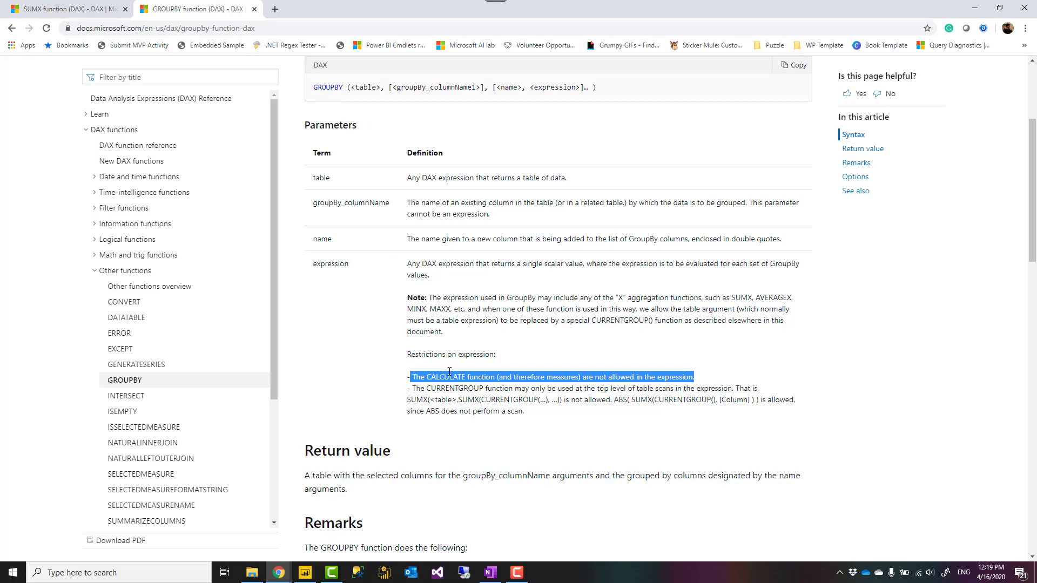
pyautogui.moveTo(495, 356); pyautogui.dragTo(408, 359)
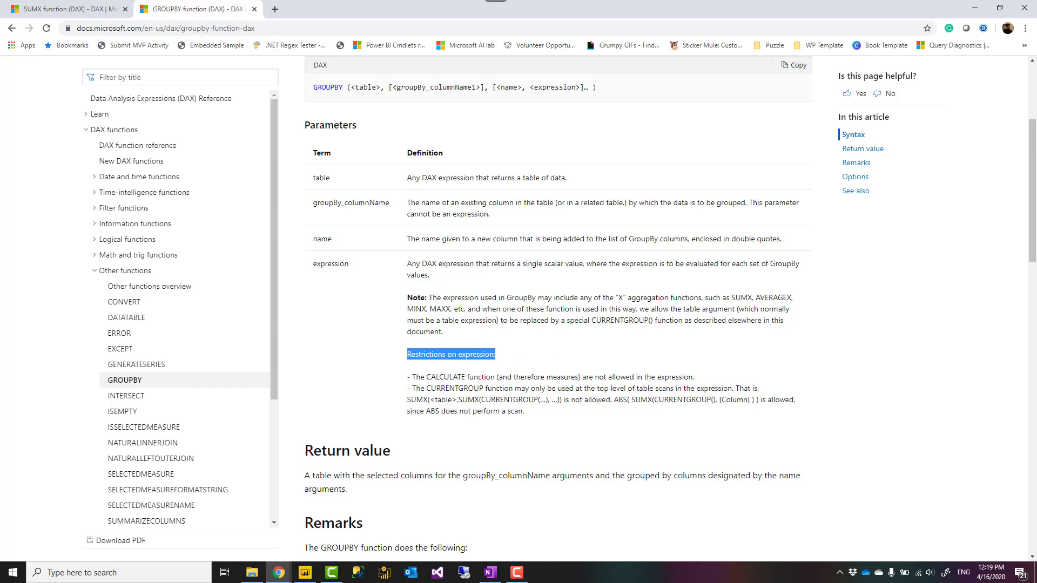
# Open the CROSSFILTER documentation in a third tab, review its syntax and parameters, and box its Return value section.
pyautogui.moveTo(1036, 11); pyautogui.dragTo(540, 9)
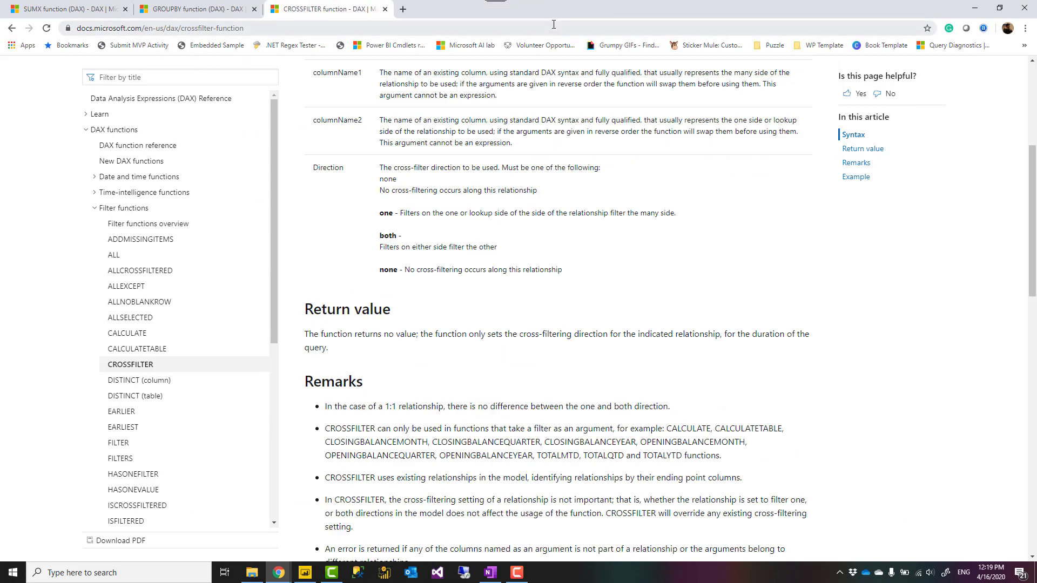
pyautogui.scroll(4, 482, 172)
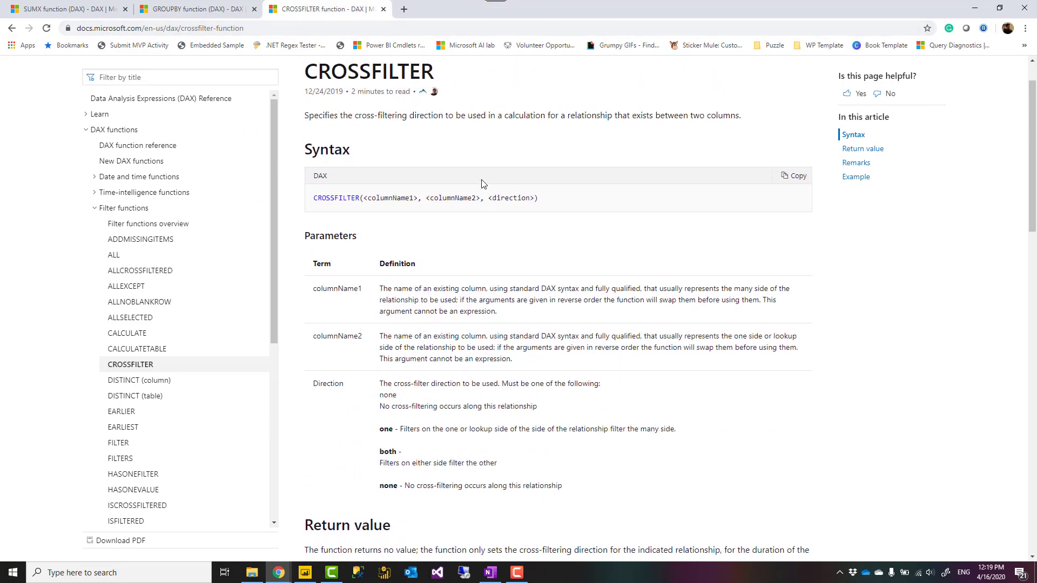
pyautogui.scroll(-3, 481, 176)
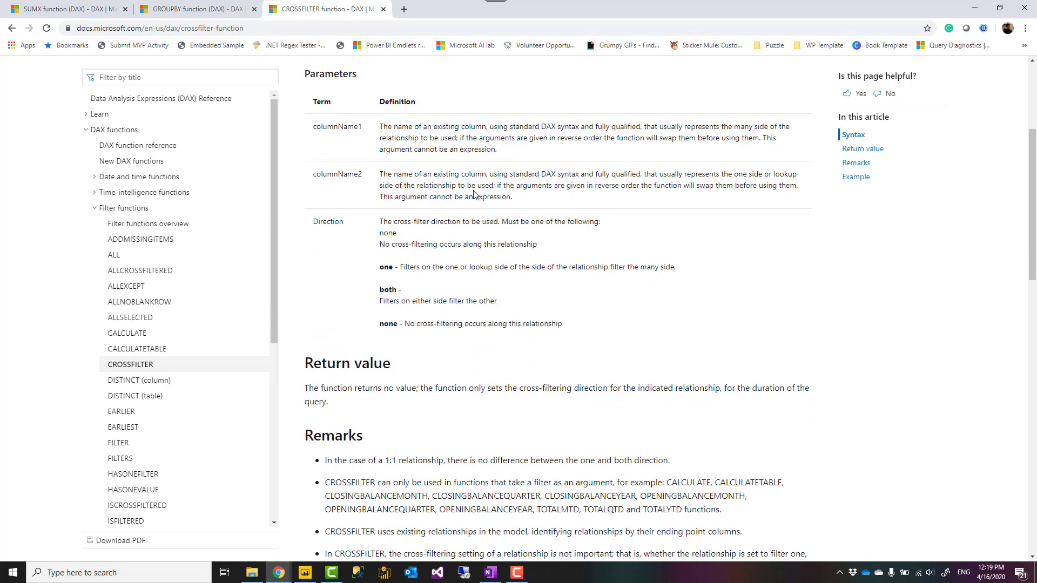
pyautogui.scroll(-1, 474, 193)
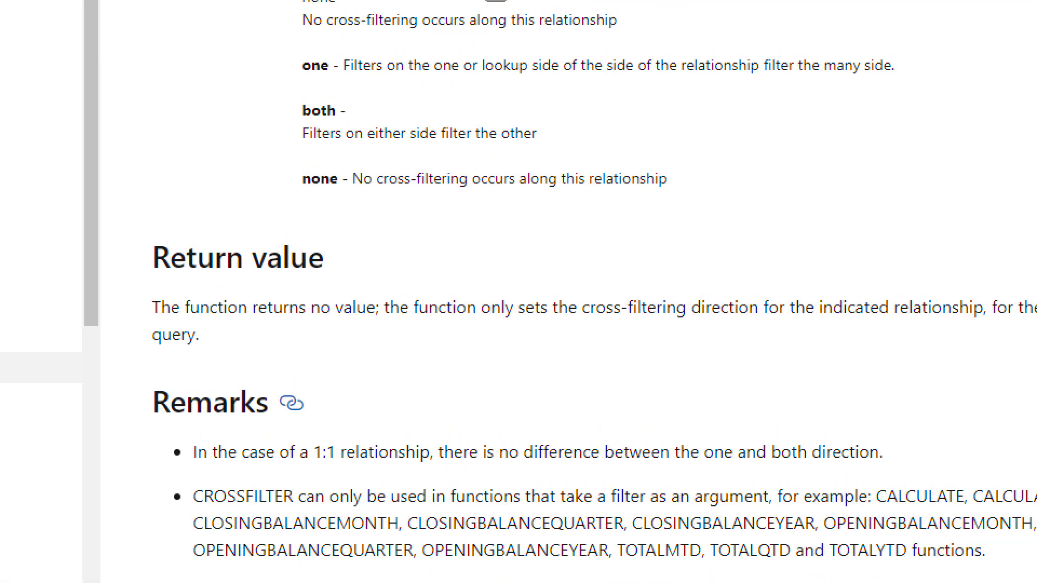
pyautogui.moveTo(100, 243); pyautogui.dragTo(358, 389)
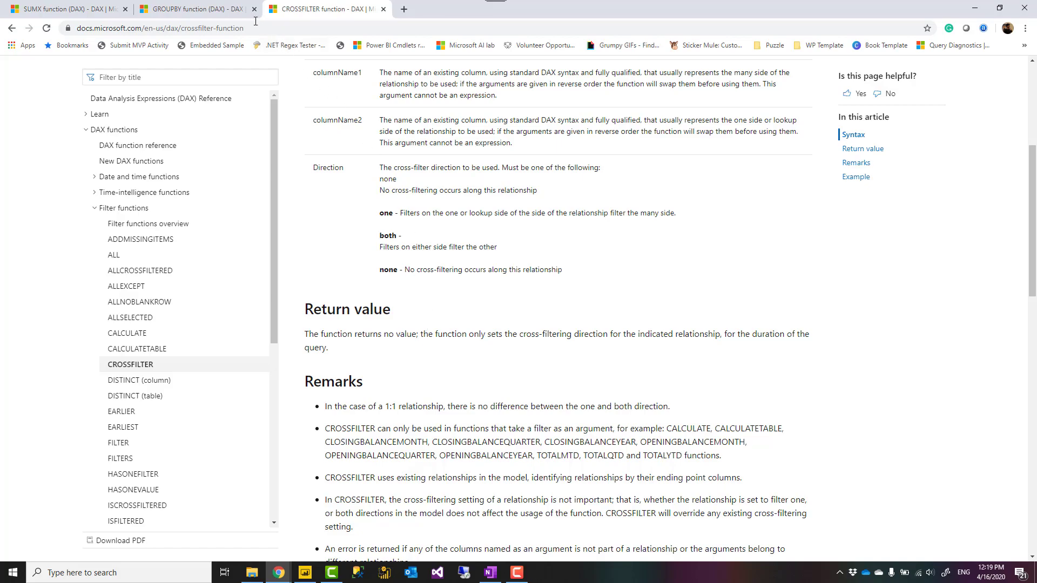
# Revisit the GROUPBY and SUMX documentation pages, and switch back to Measure 2 and its table data in Power BI Desktop.
pyautogui.click(218, 14)
pyautogui.click(81, 10)
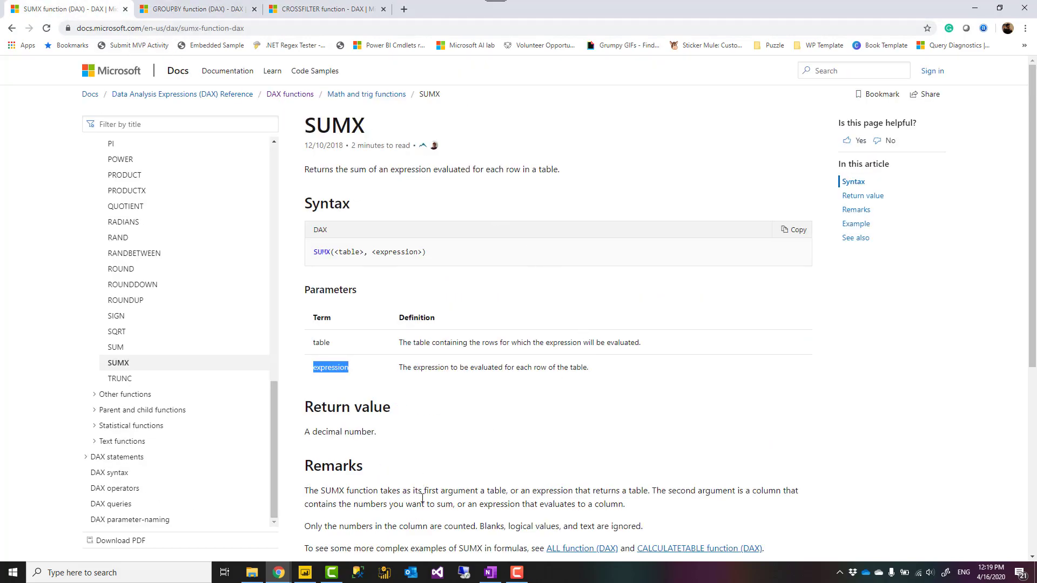
pyautogui.click(305, 572)
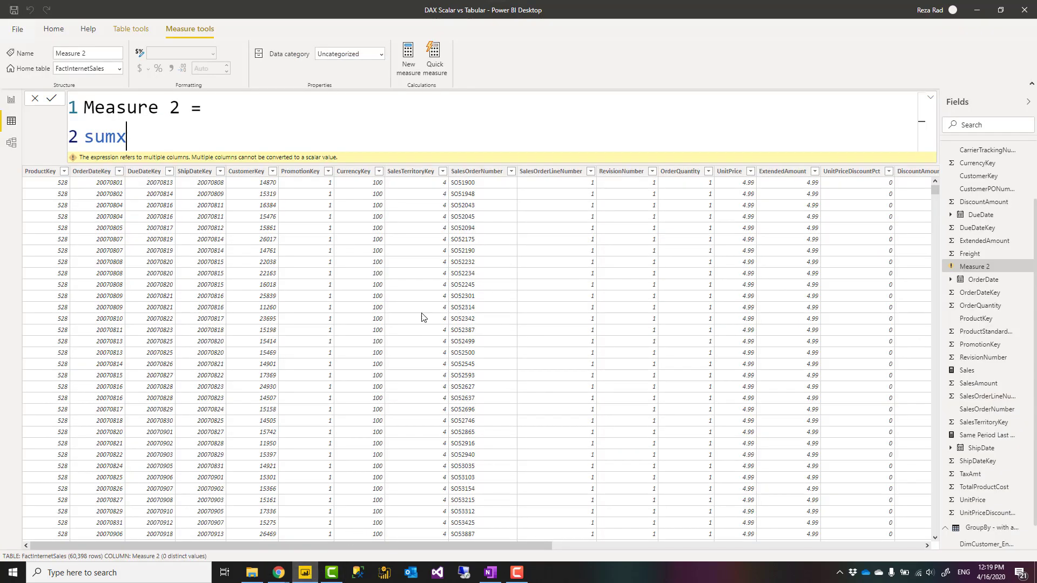
pyautogui.scroll(-5, 482, 311)
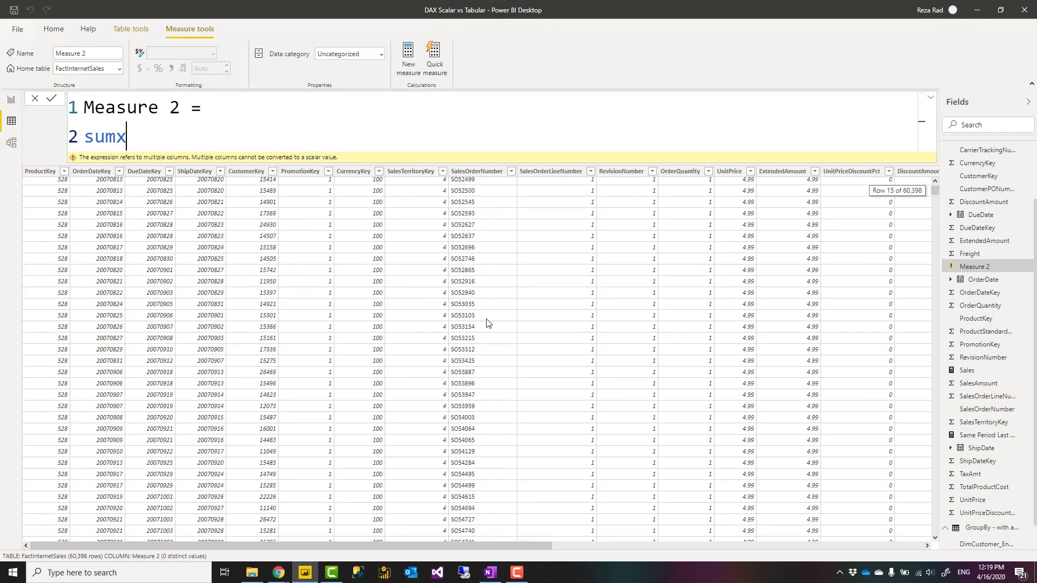
pyautogui.scroll(5, 486, 317)
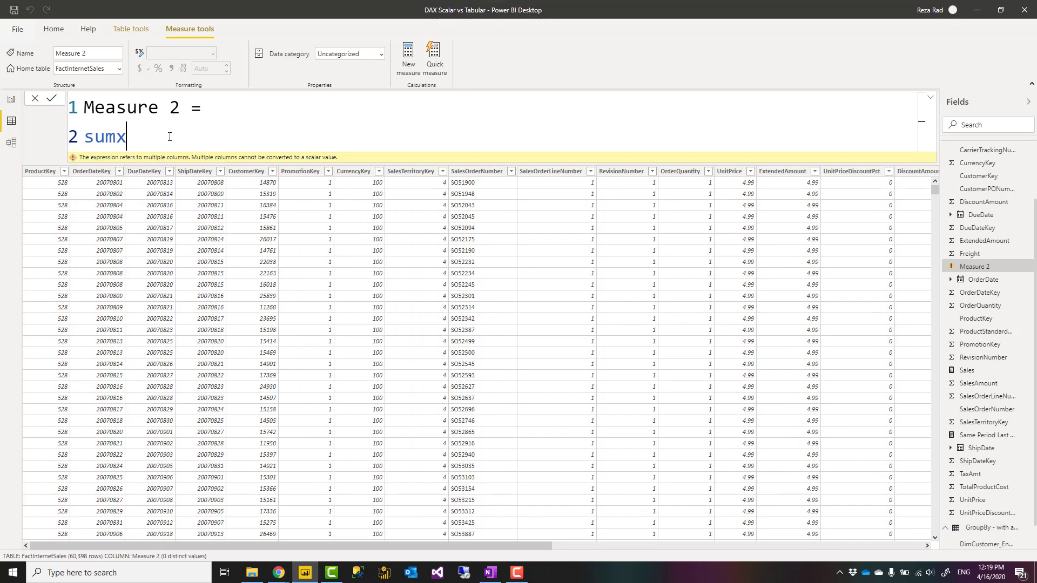